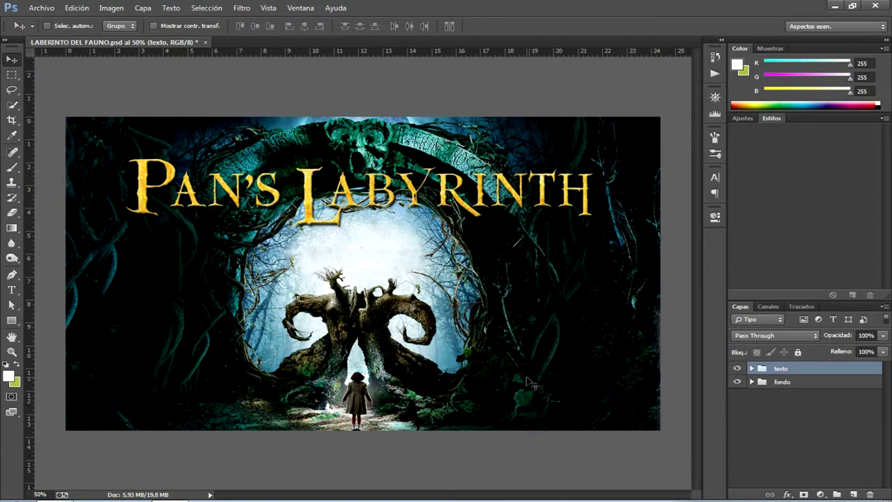
Zoom in to inspect the gold title up close, then zoom back out.
key("ctrl+plus")
key("ctrl+plus")
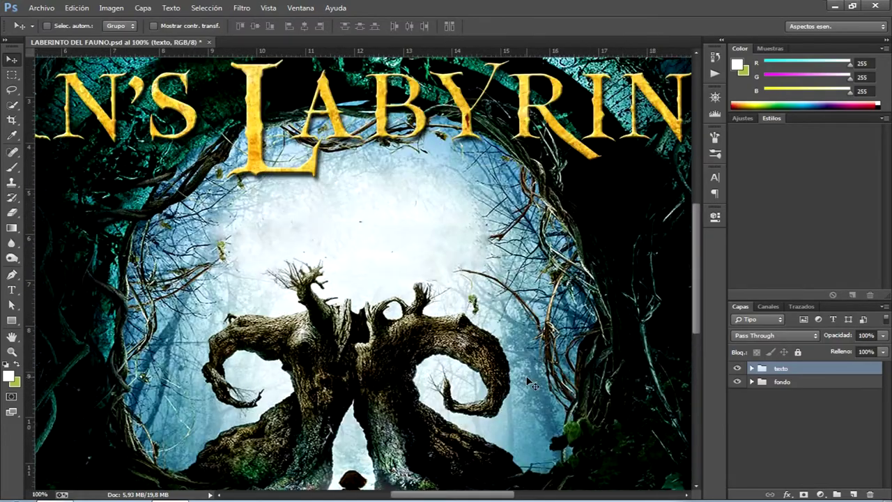
scroll(248, 220, "up", 3)
left_click_drag(472, 499, 464, 499)
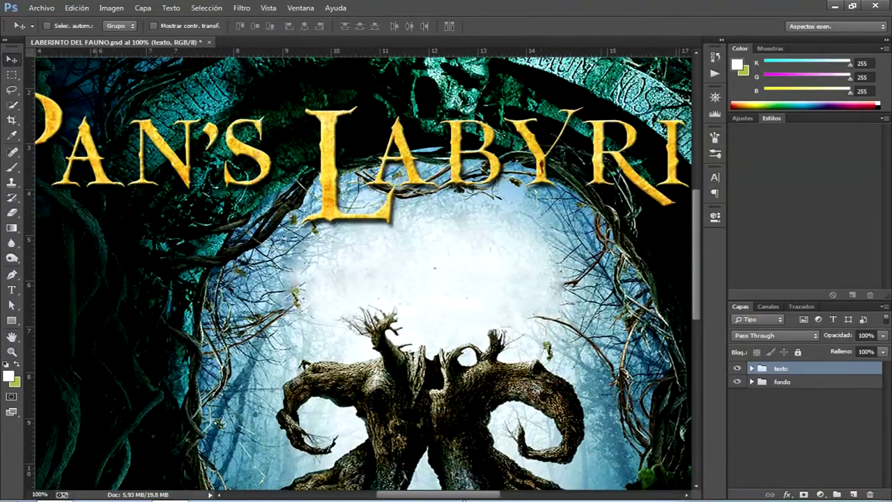
key("ctrl+minus")
key("ctrl+minus")
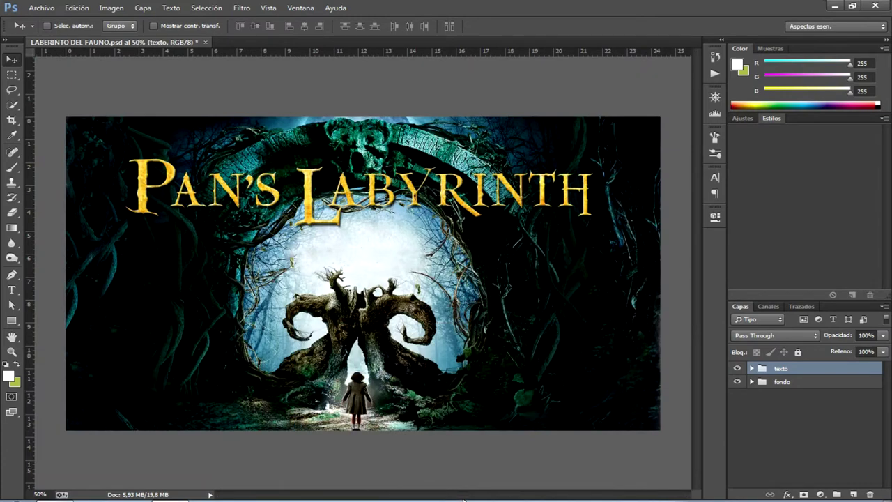
Create a new white 1920 × 1080 px RGB document at 200 ppi.
left_click(42, 8)
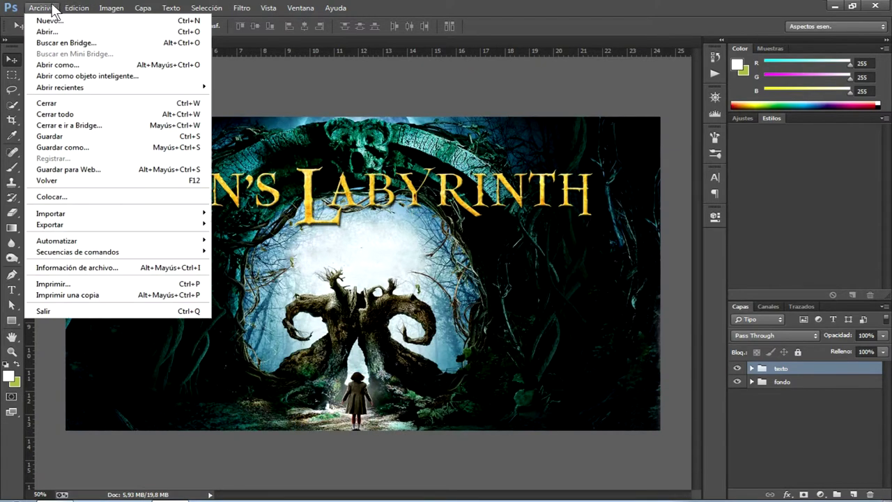
left_click(38, 20)
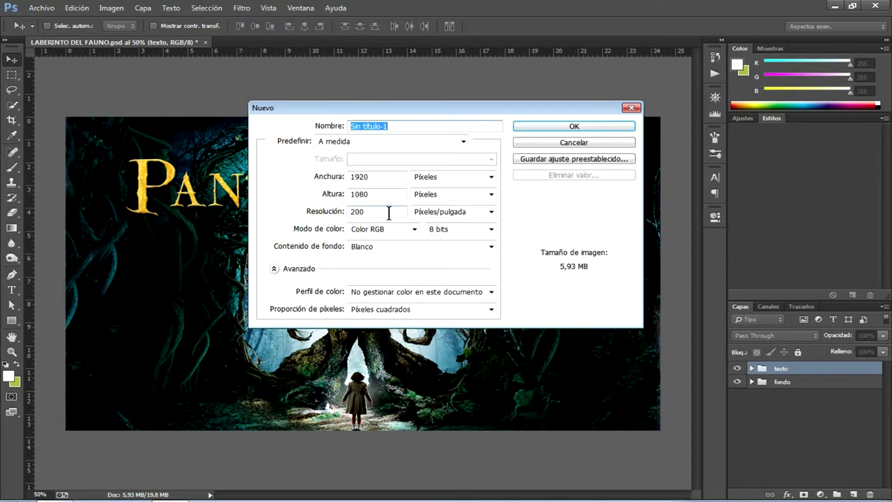
left_click(572, 127)
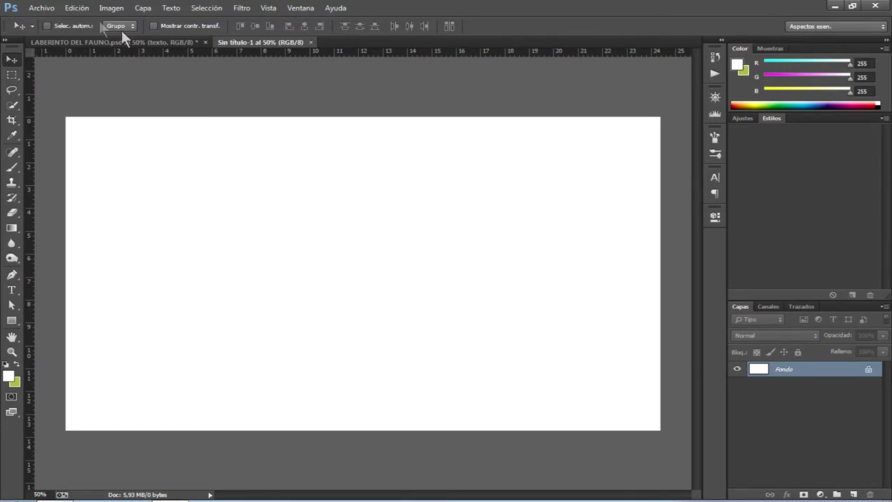
left_click(54, 9)
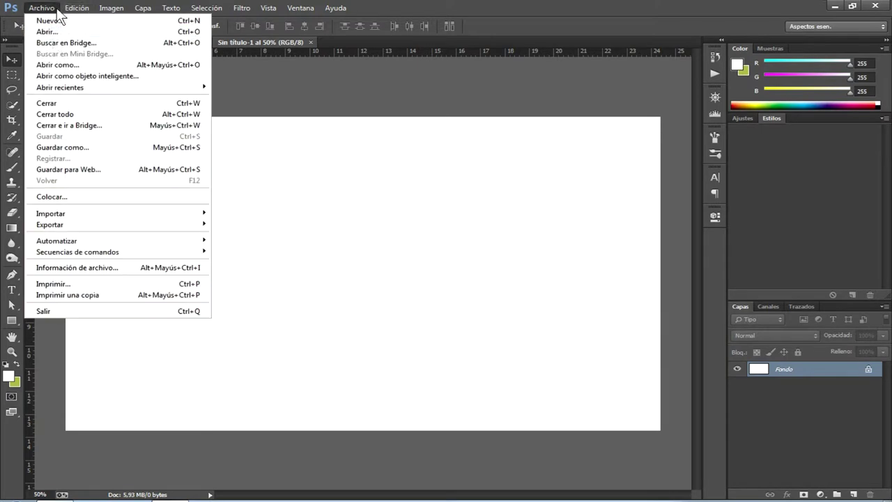
Place the FONDO LABERINTO image as a layer filling the canvas.
left_click(89, 196)
left_click(369, 148)
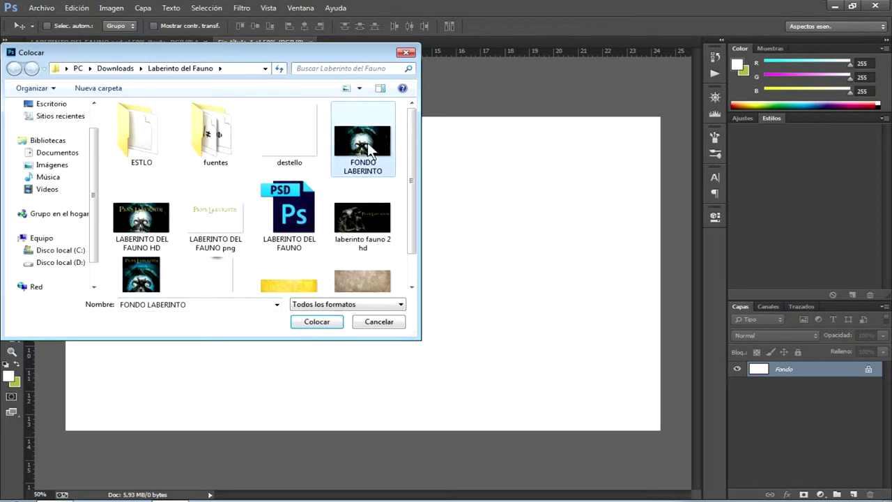
left_click(320, 323)
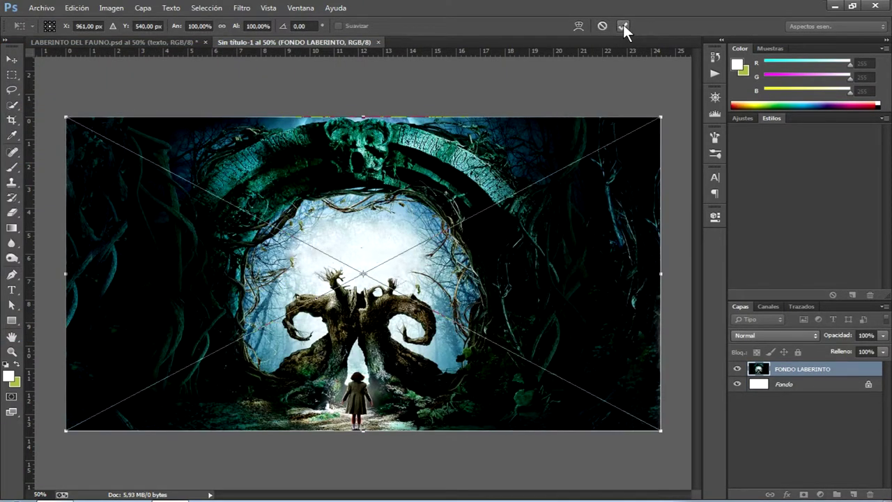
left_click(624, 25)
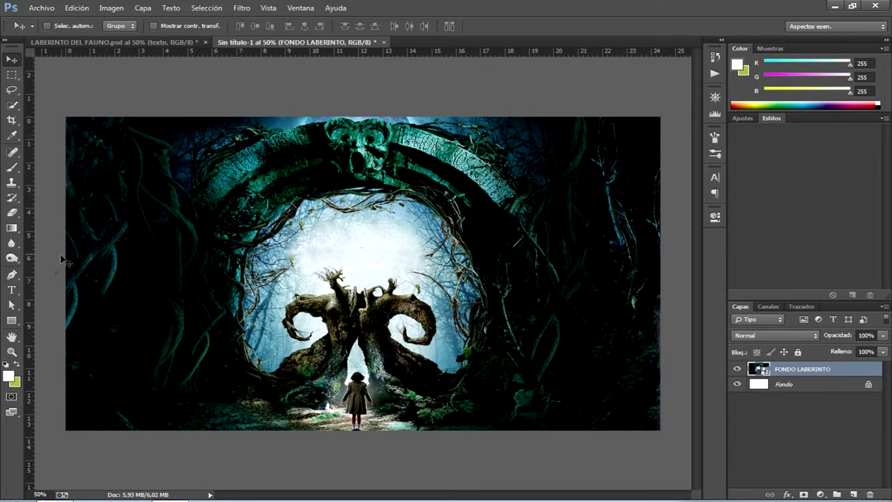
left_click(13, 290)
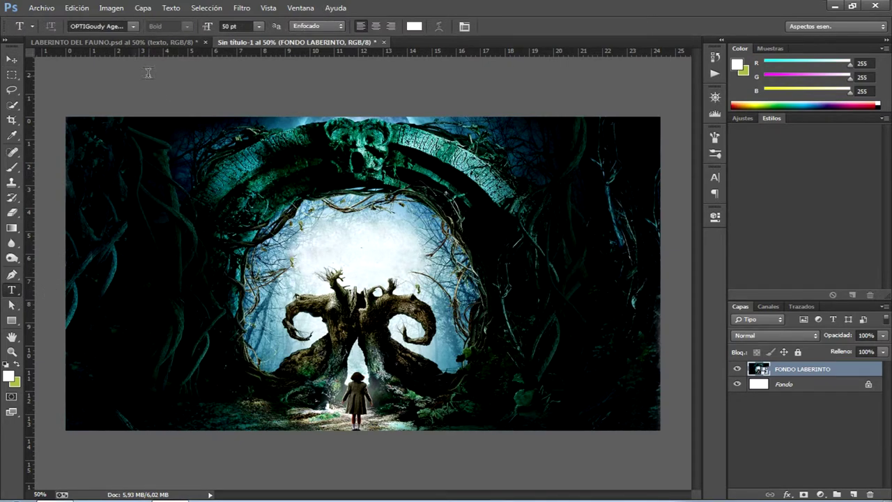
Set the Type tool to the Valdemar font at 50 pt.
left_click(120, 28)
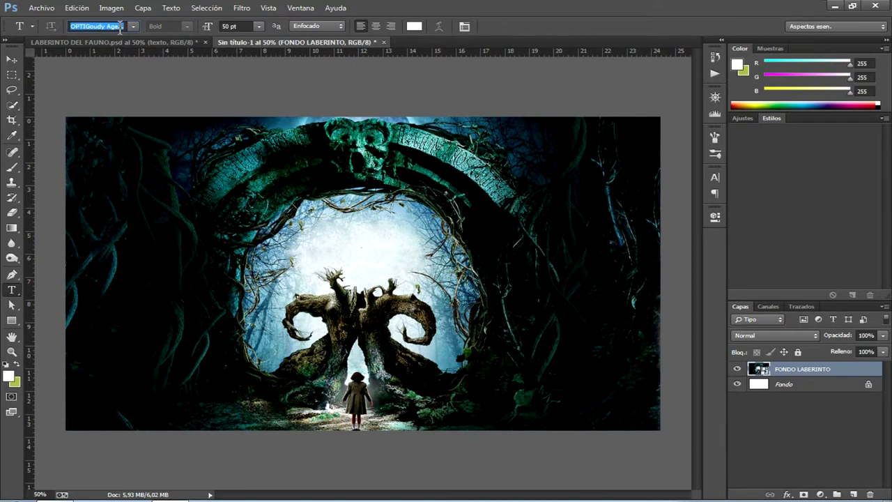
type("VAL")
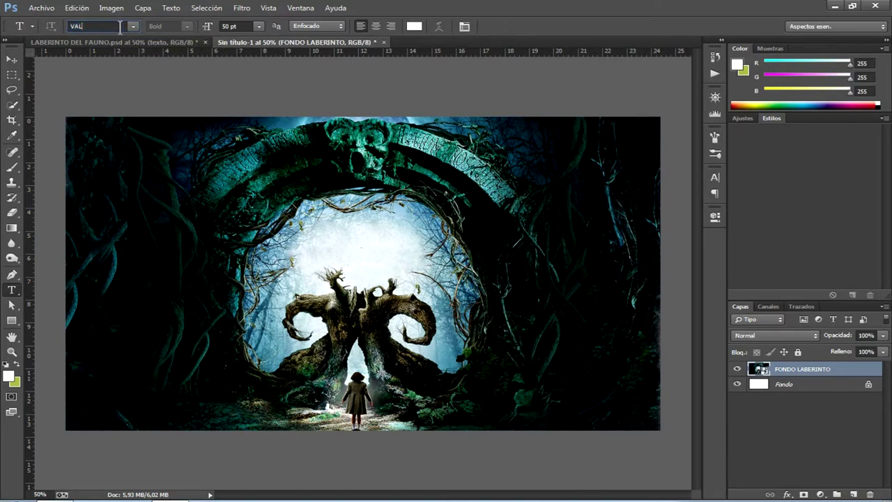
left_click(132, 26)
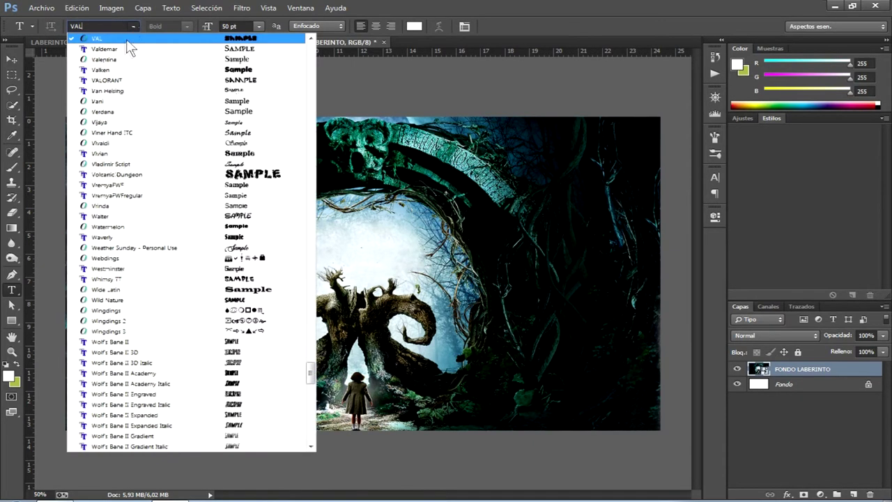
left_click(123, 47)
left_click(241, 26)
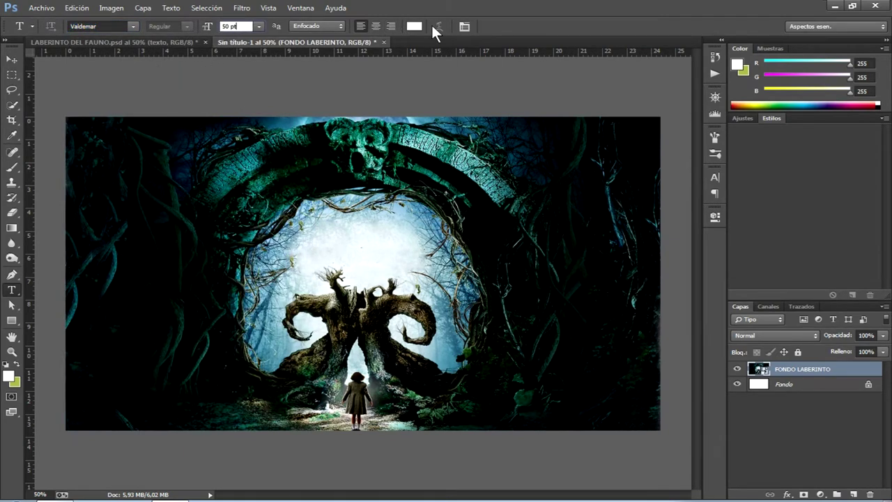
left_click(463, 25)
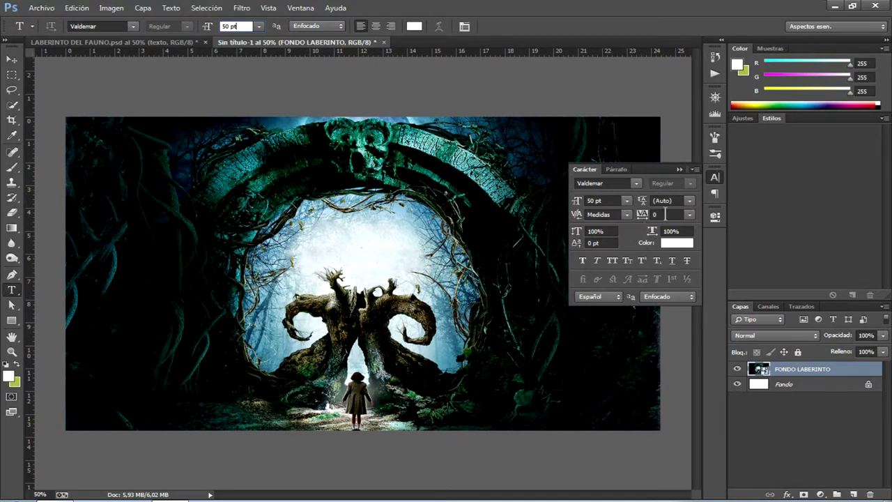
Type and commit the title 'PANSS LABYRINTH' inside the arch.
left_click(335, 238)
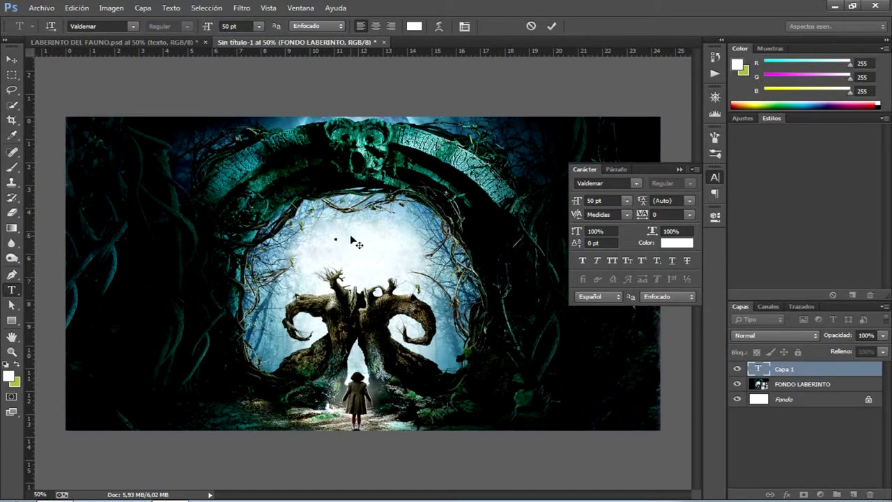
type("PAN")
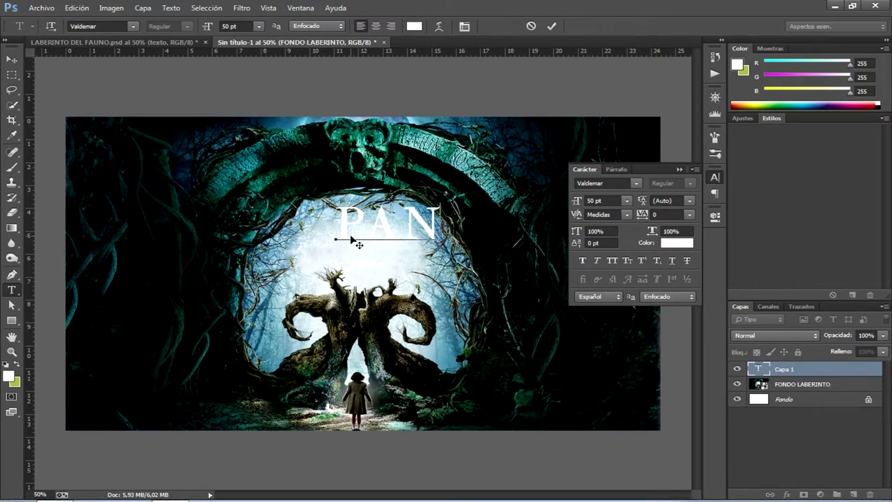
type("SS ")
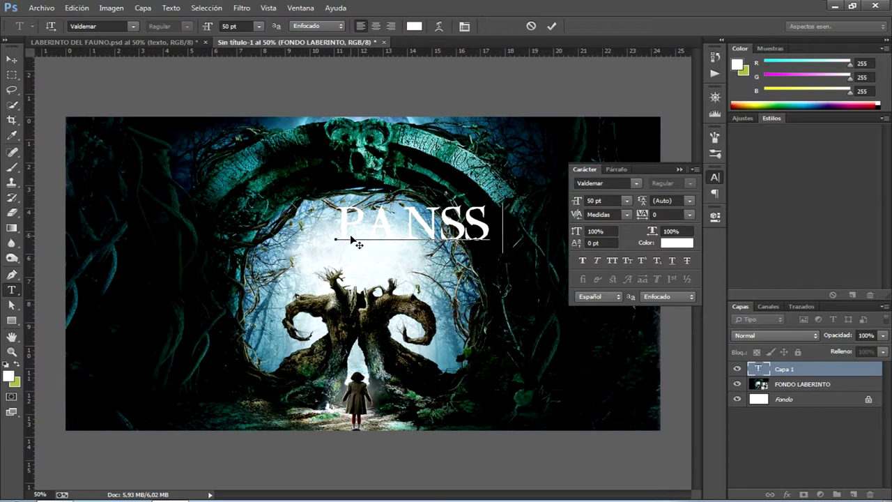
type("L")
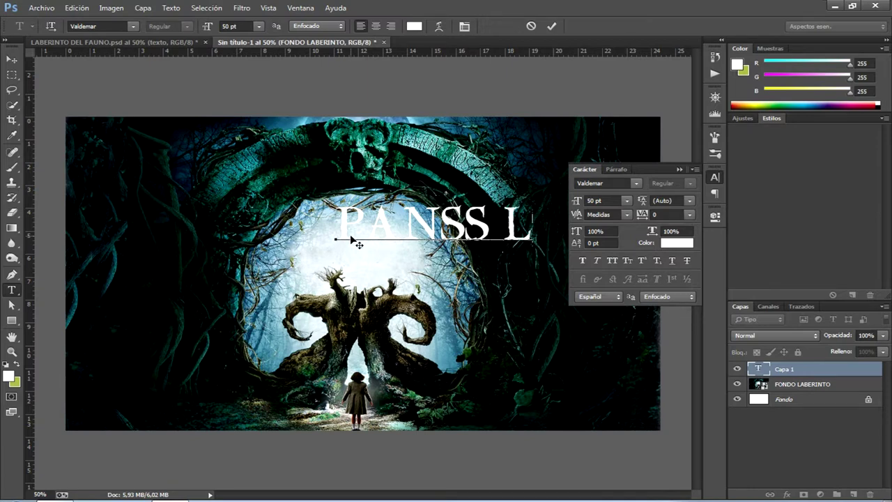
type("A")
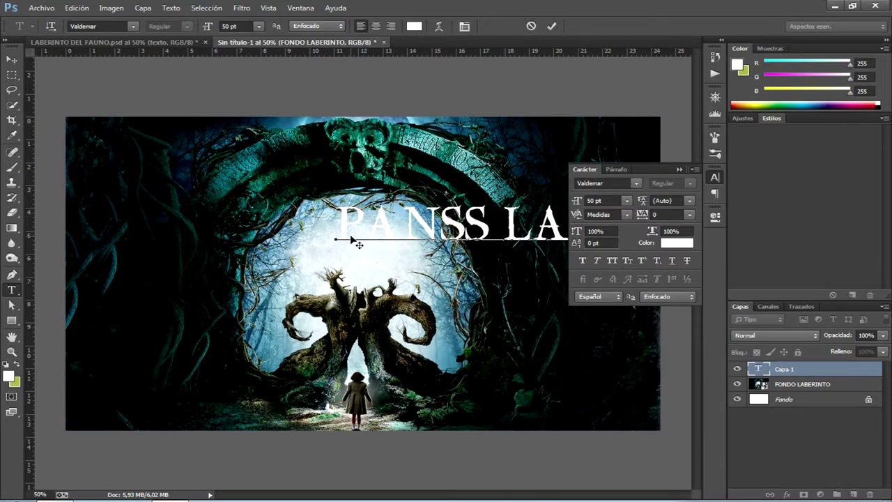
left_click(547, 28)
left_click(11, 59)
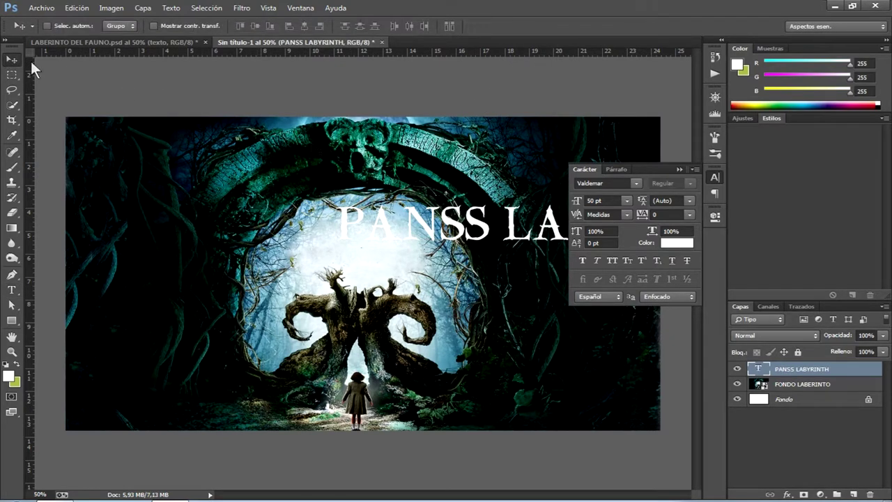
Drag the title to the top of the arch, checking it against the reference poster.
left_click(716, 180)
mouse_move(530, 231)
left_mouse_down()
mouse_move(381, 184)
mouse_move(324, 180)
mouse_move(359, 192)
left_mouse_up()
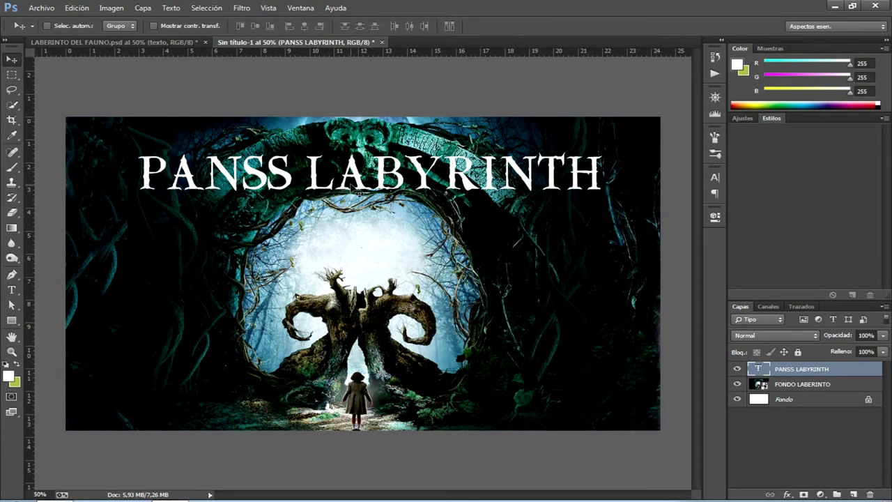
left_click(196, 42)
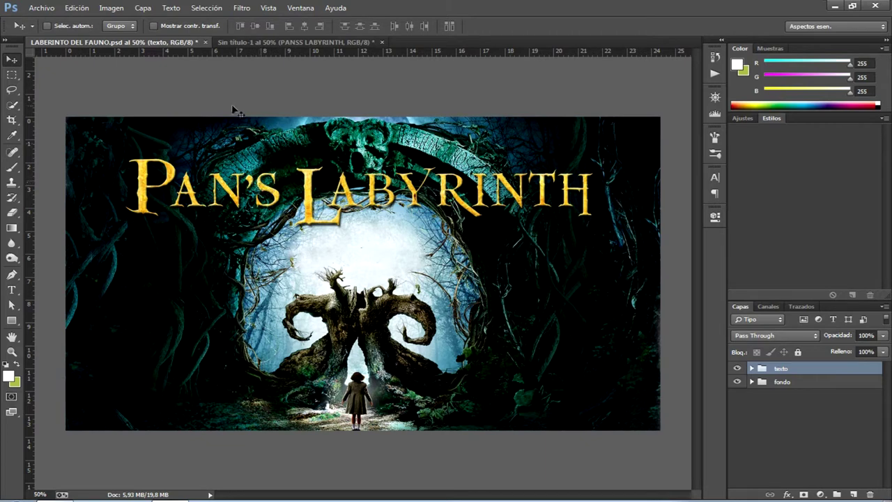
left_click(300, 41)
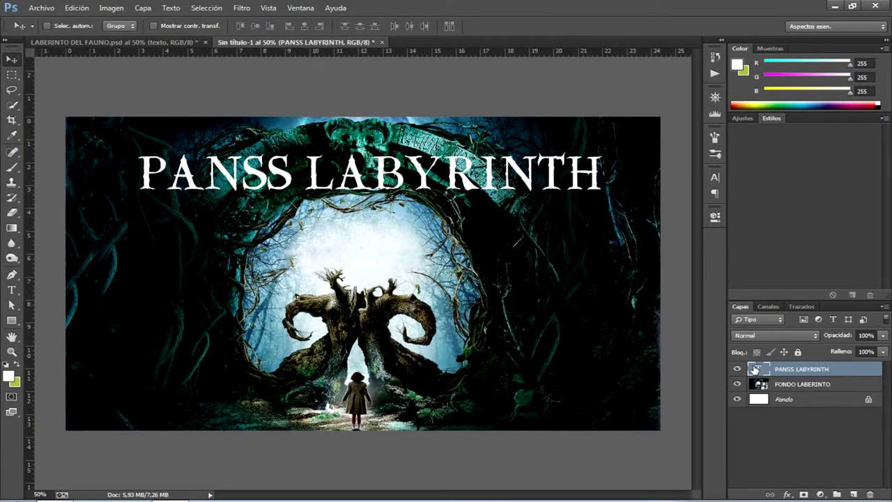
Change the title font to OPTIGoudy Agency.
double_click(755, 369)
left_click(268, 176)
left_click_drag(269, 171, 242, 170)
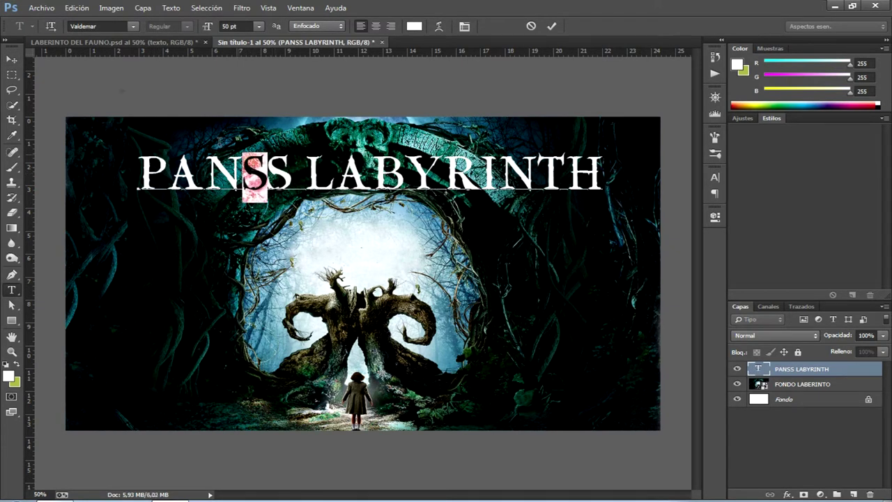
left_click(103, 26)
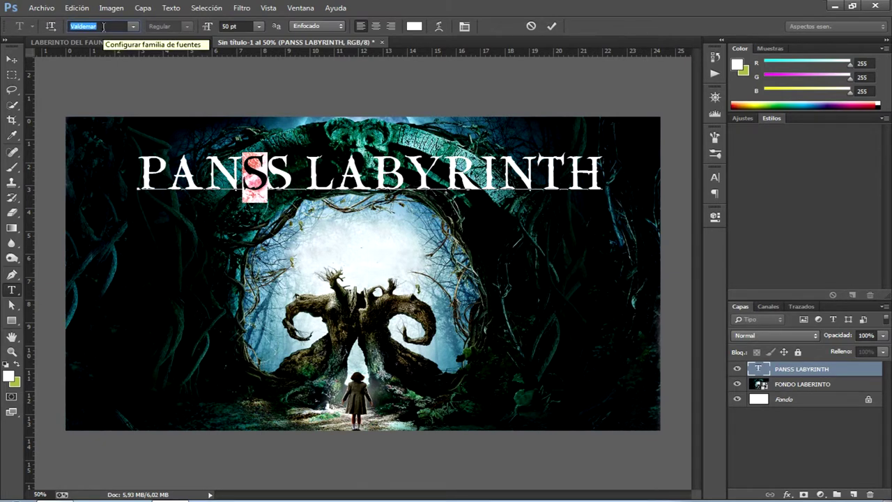
type("OpineHeavy")
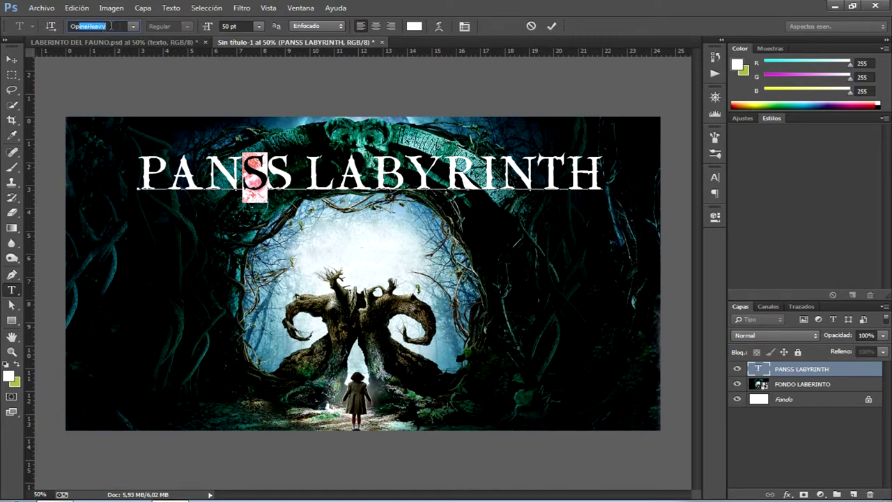
left_click(132, 27)
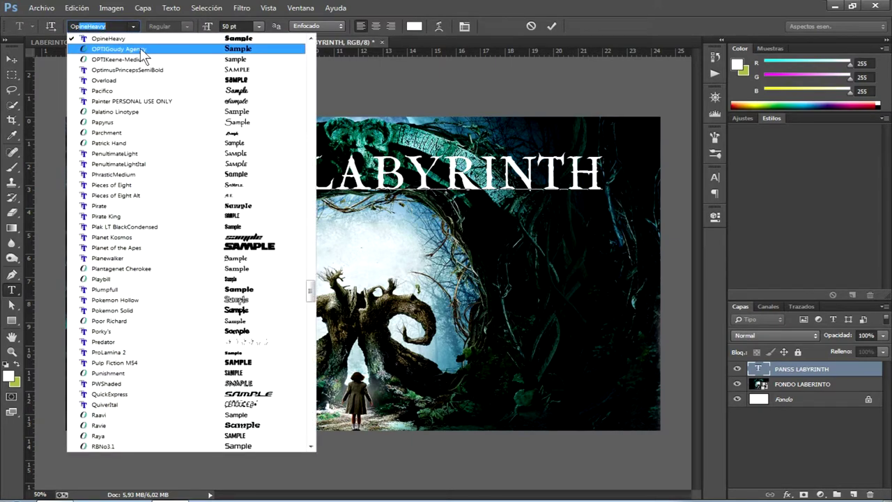
left_click(146, 50)
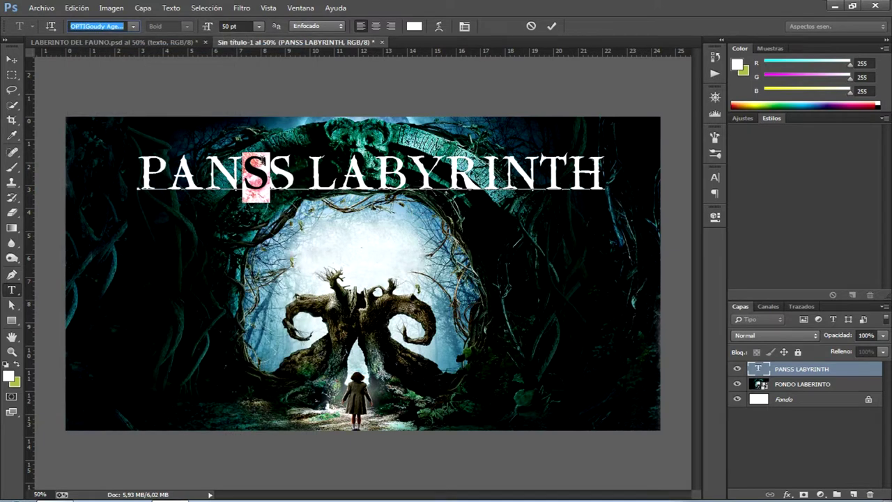
Replace the extra S with an apostrophe so the title reads PAN'S LABYRINTH.
key("Right")
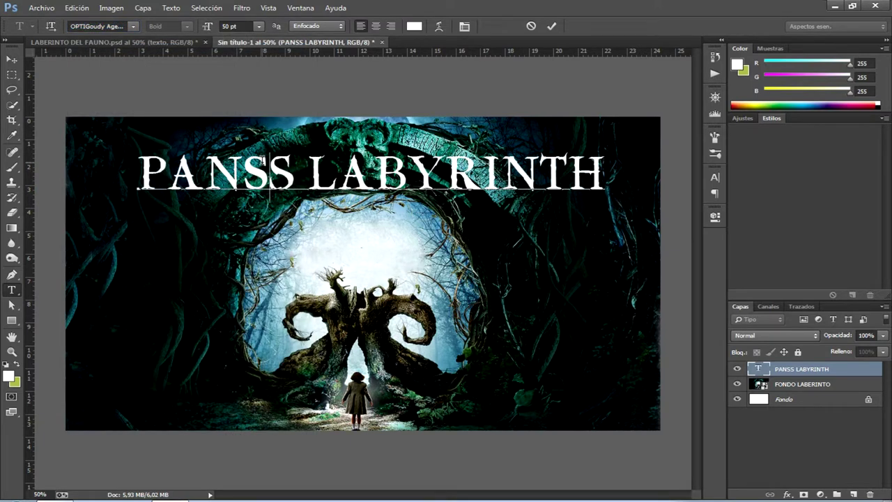
key("BackSpace")
type("'")
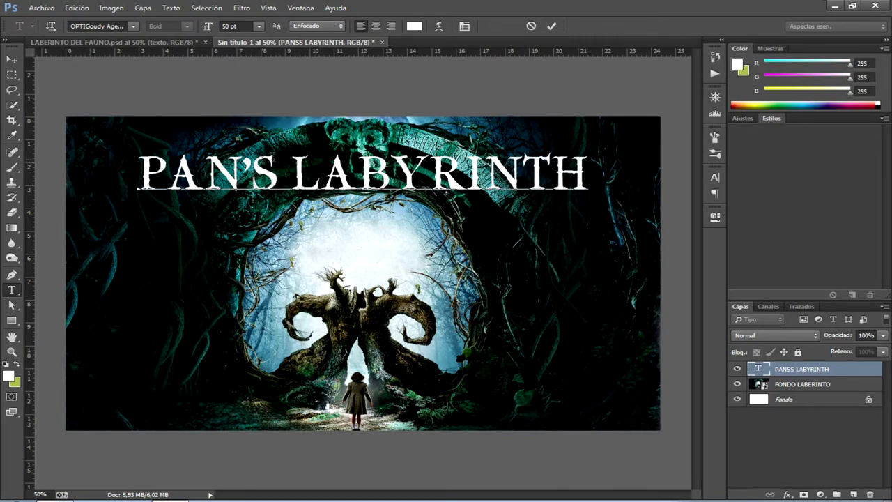
left_click(551, 27)
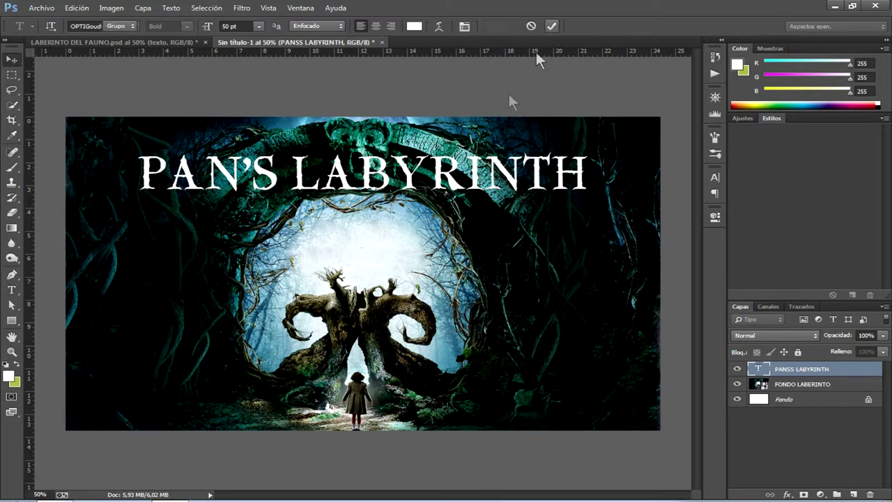
key("v")
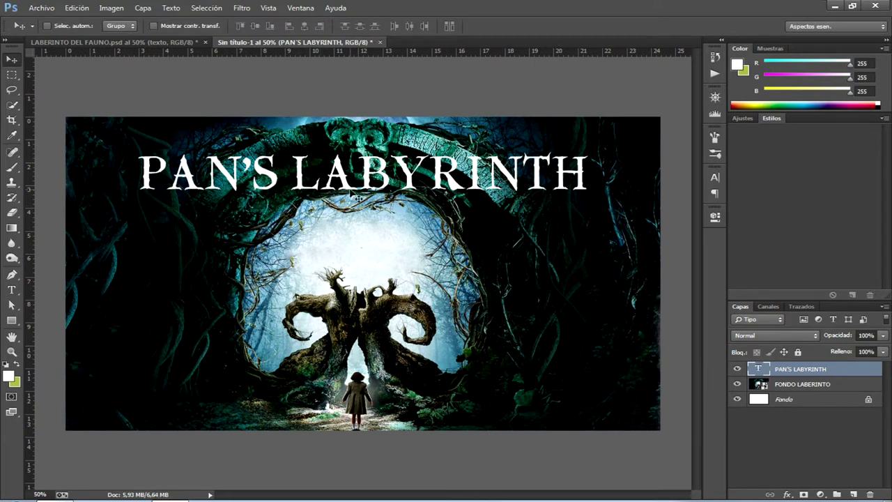
At 100% zoom, drag the title higher and compare with the LABERINTO DEL FAUNO poster.
key("ctrl+plus")
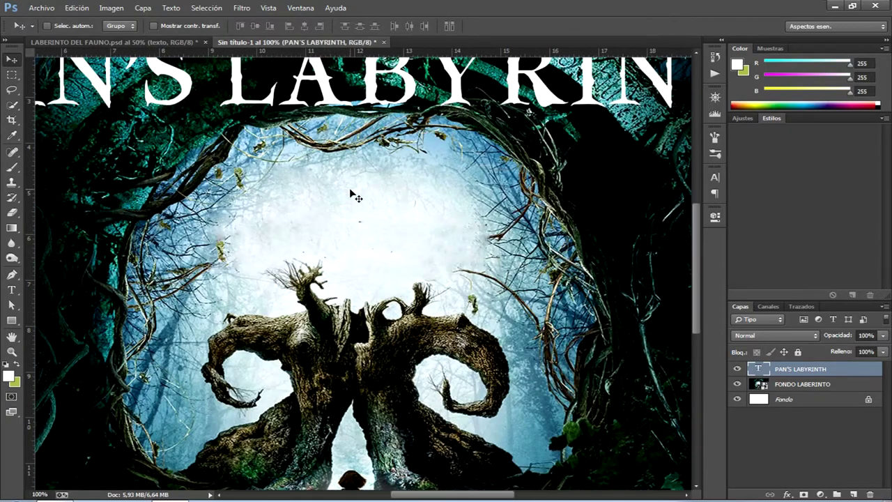
scroll(352, 195, "up", 3)
scroll(352, 195, "up", 1)
scroll(352, 195, "up", 1)
left_click_drag(377, 188, 376, 153)
left_click_drag(486, 497, 445, 497)
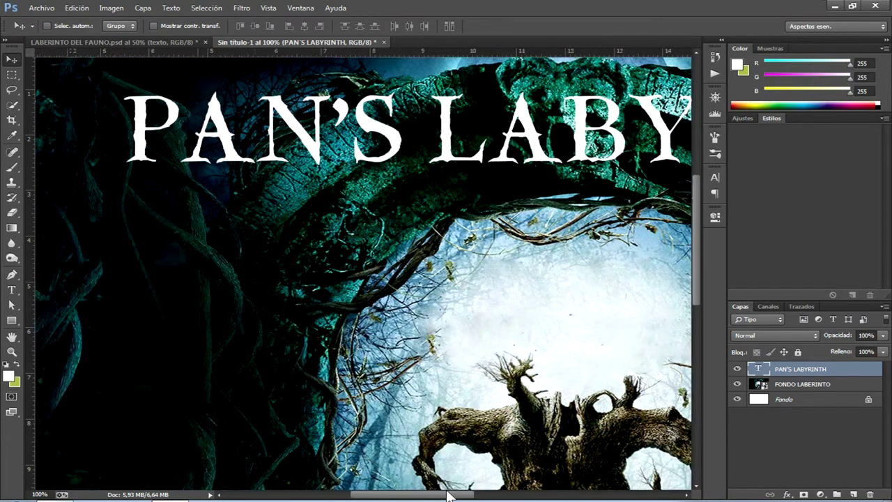
left_click(163, 43)
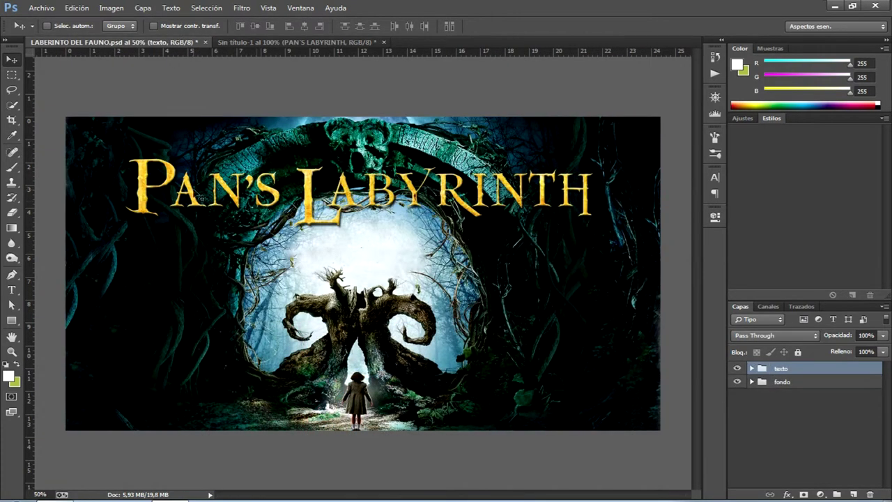
left_click(274, 42)
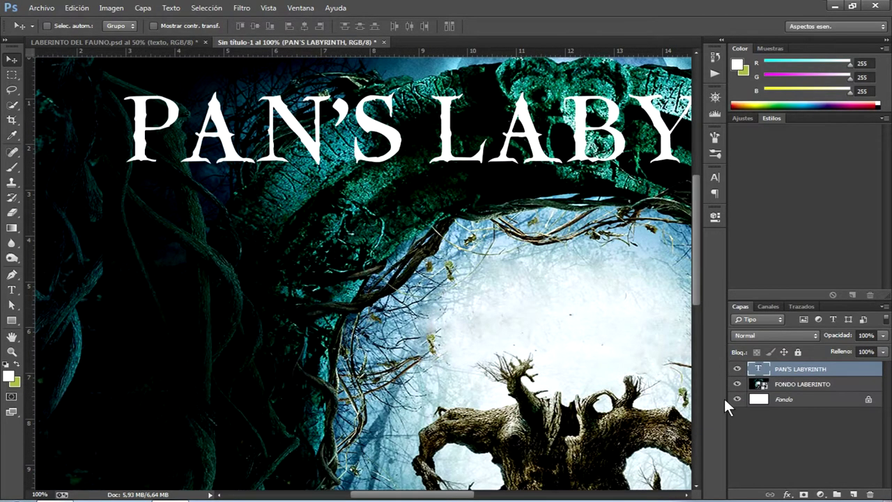
Enlarge the title's first letter P to 85 pt.
key("t")
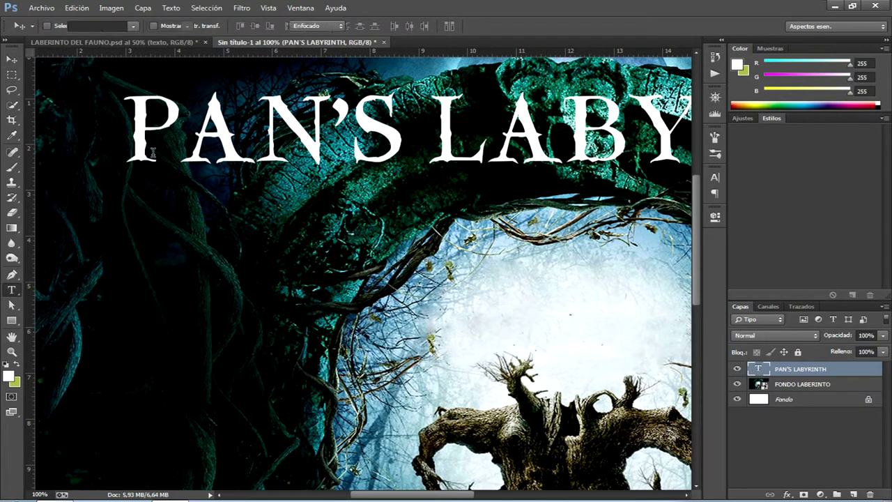
left_click_drag(179, 132, 131, 134)
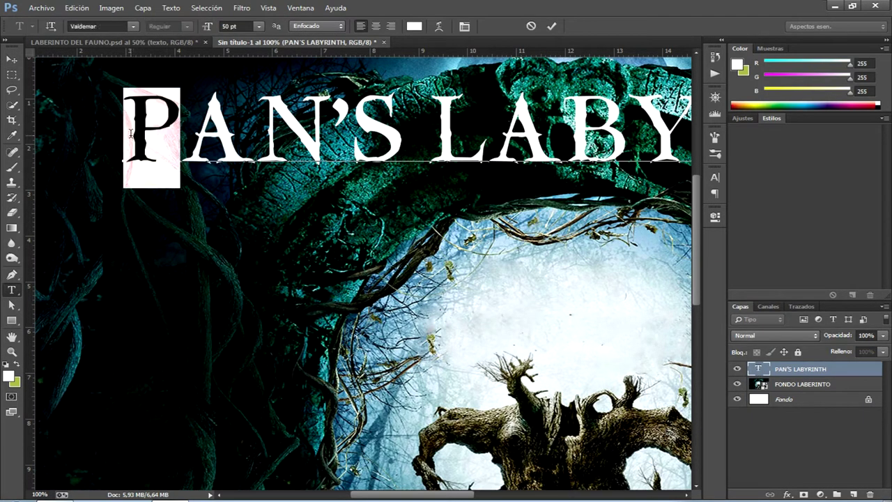
left_click_drag(239, 26, 220, 26)
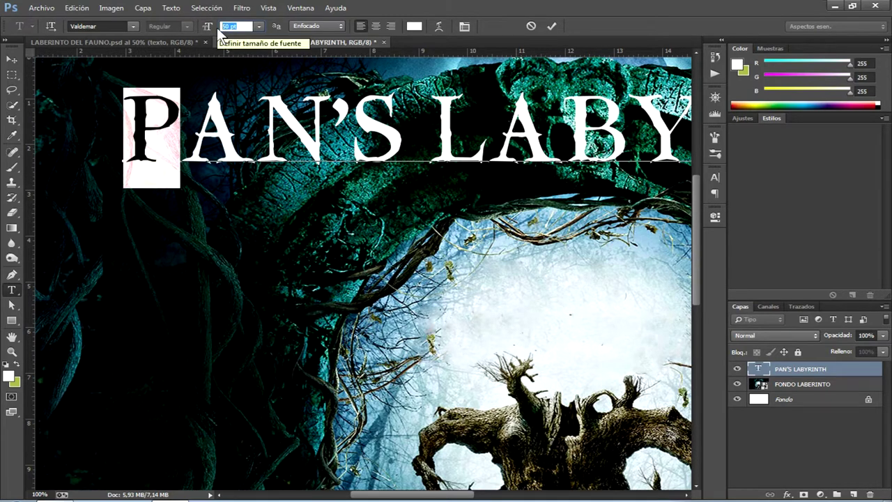
type("85")
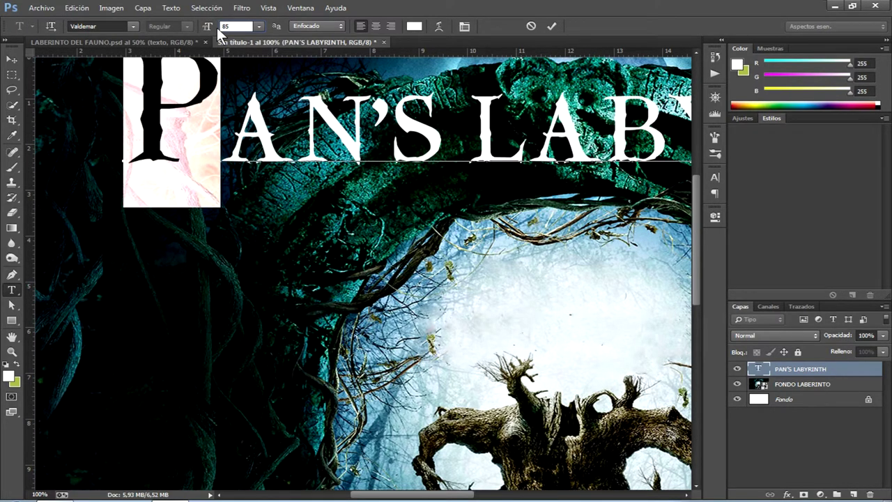
Give the P a -10 pt baseline shift and -100 tracking, and commit.
left_click(465, 26)
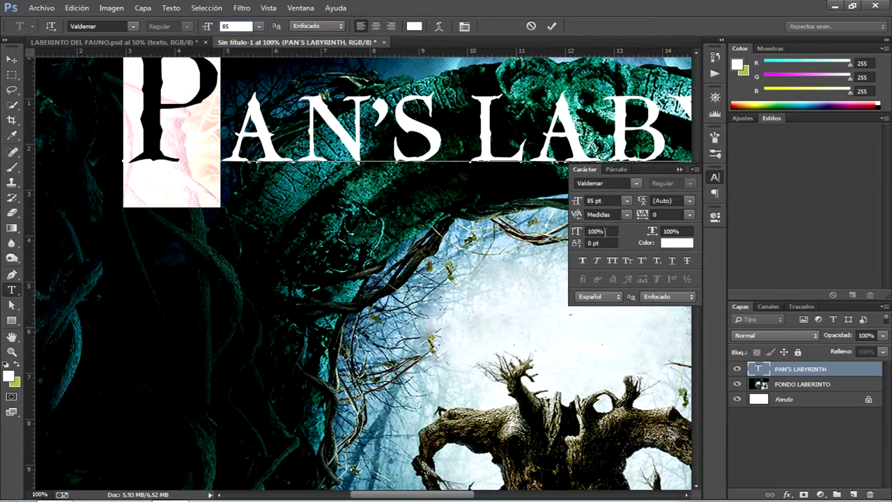
left_click(601, 243)
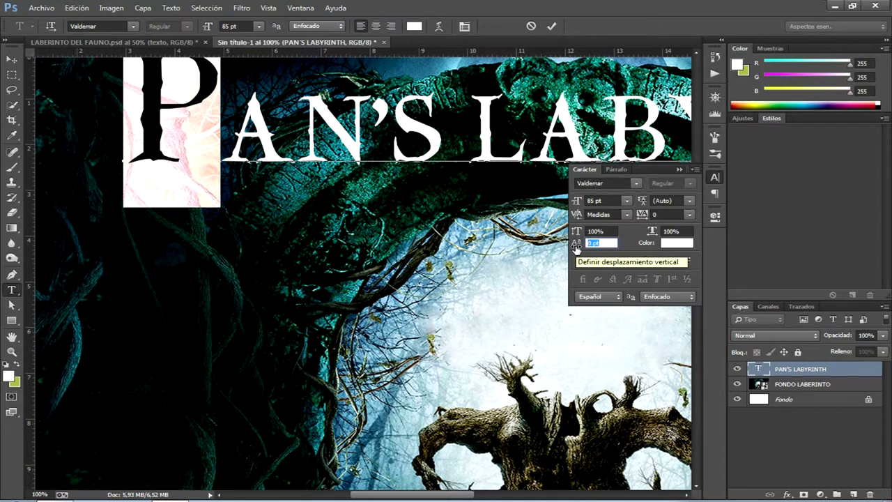
type("-")
type("1")
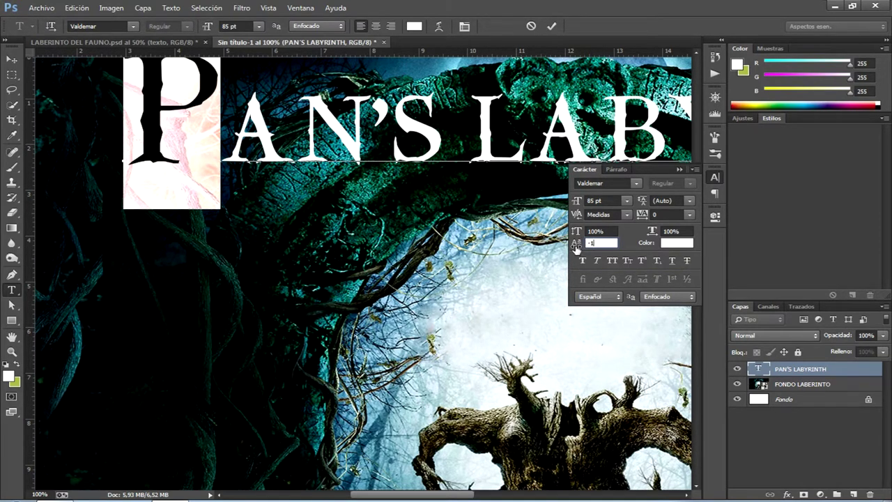
type("0")
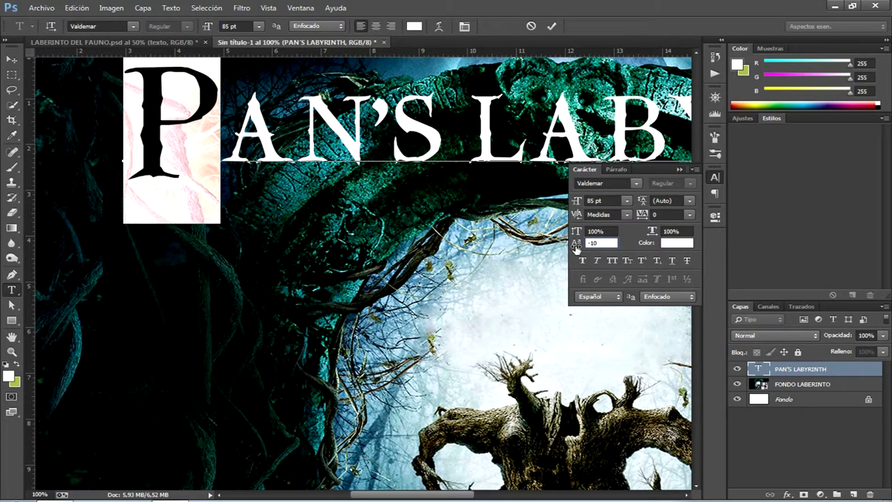
left_click(655, 215)
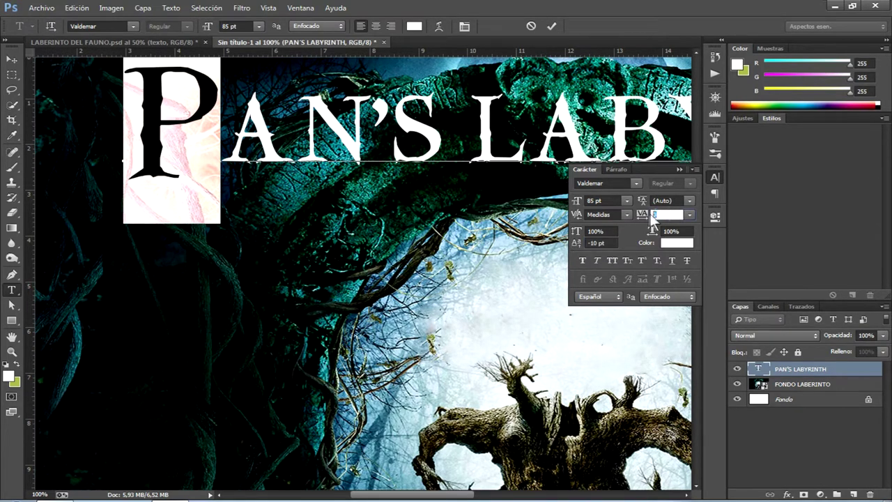
double_click(663, 215)
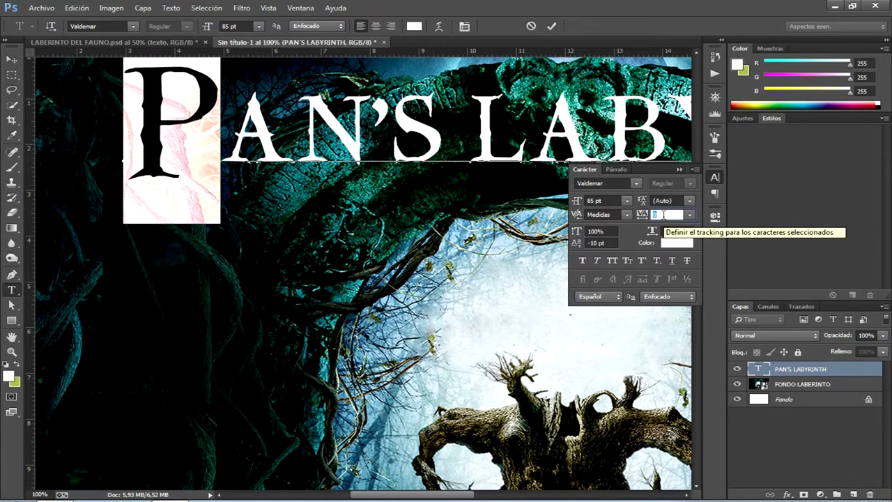
type("-")
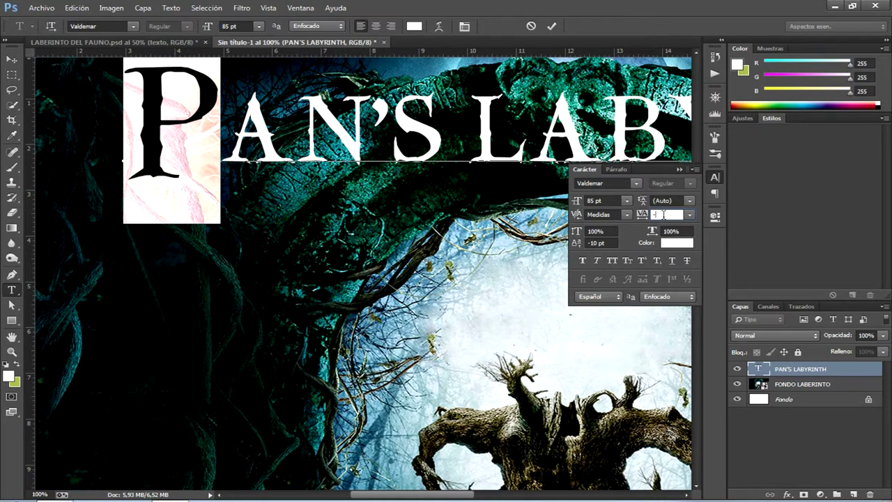
type("100")
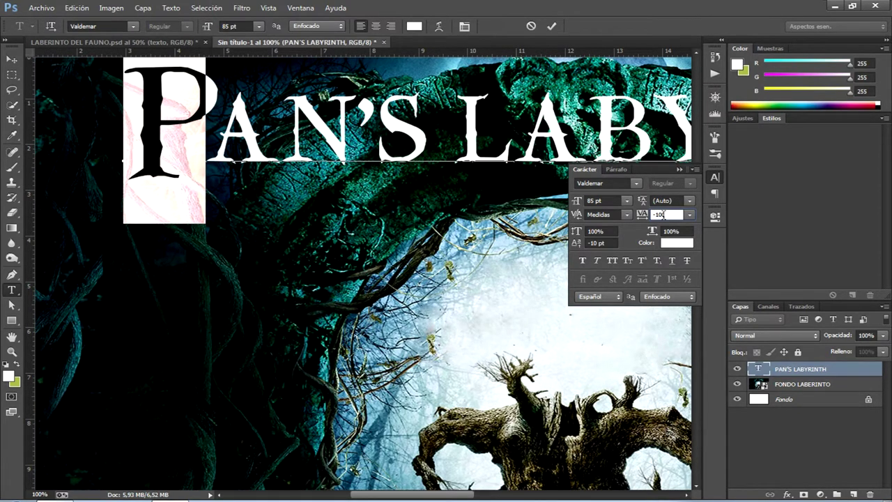
left_click(551, 27)
key("v")
left_click_drag(409, 495, 454, 495)
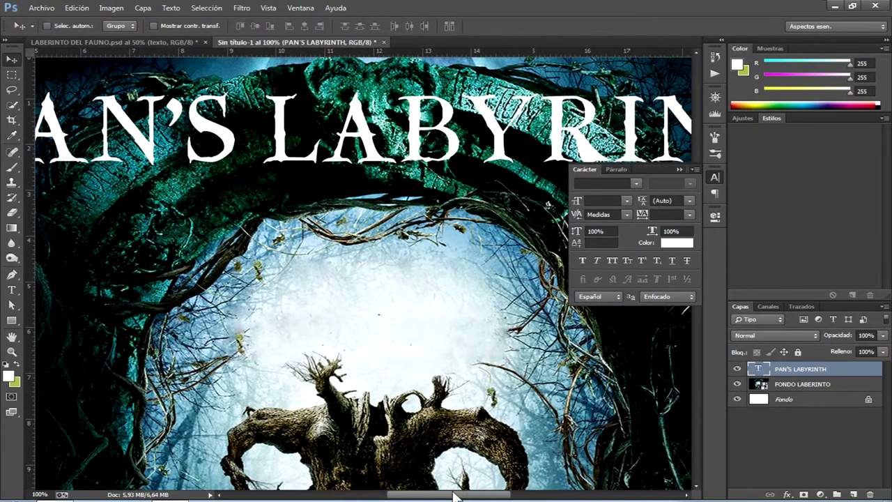
Drop the L of LABYRINTH 22 pt below the baseline (-22 pt shift).
scroll(278, 168, "up", 3)
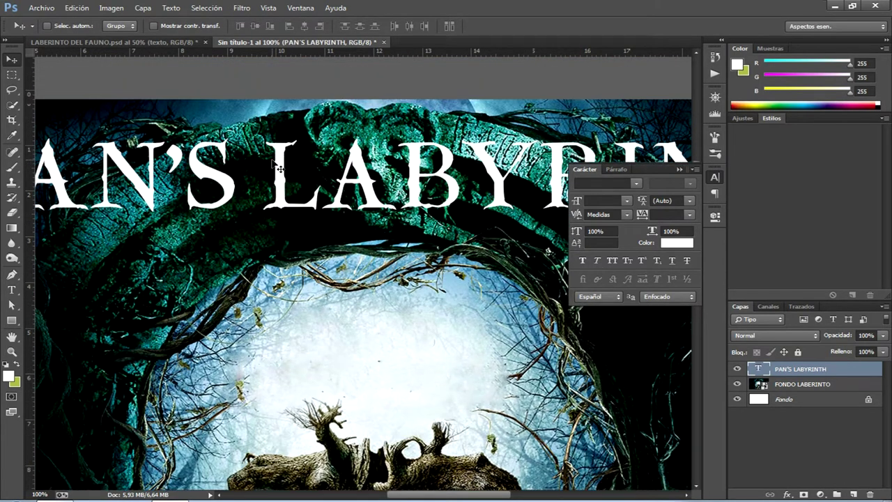
double_click(758, 369)
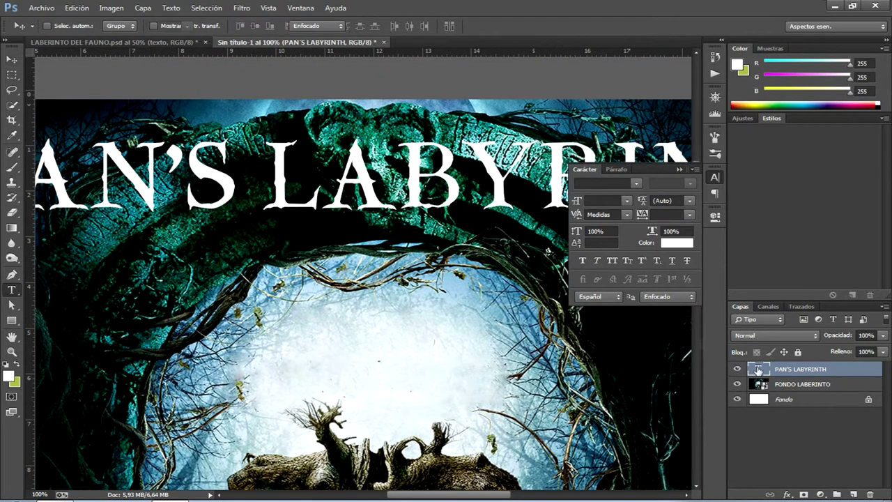
left_click_drag(322, 188, 247, 192)
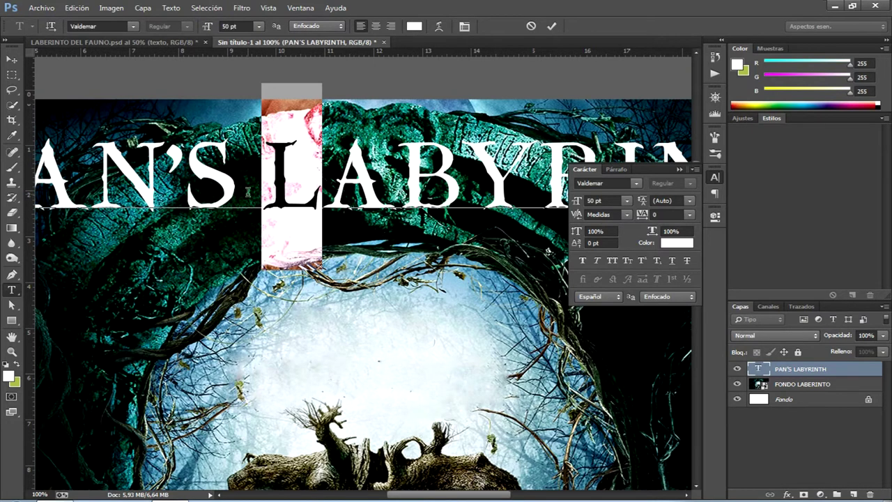
left_click(579, 244)
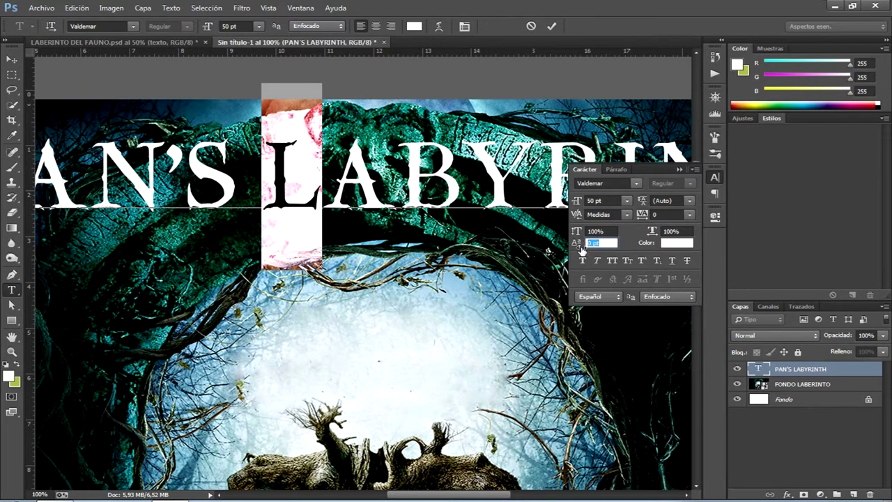
key("BackSpace")
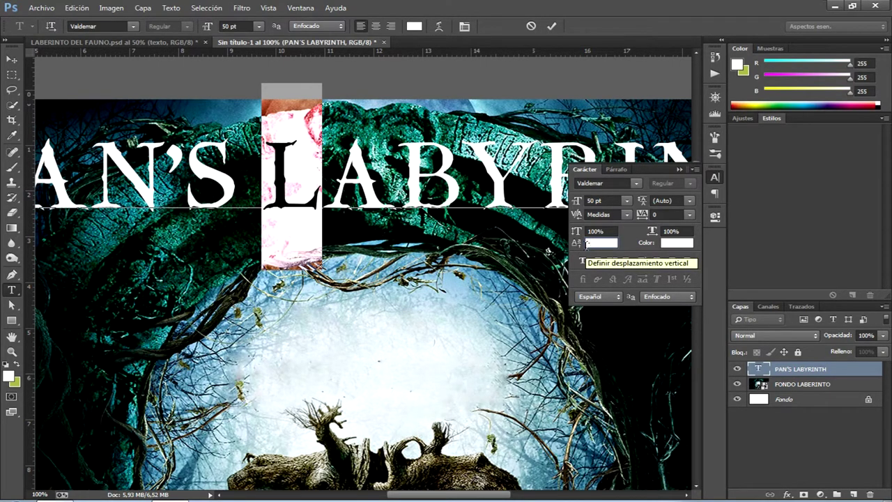
type("-22")
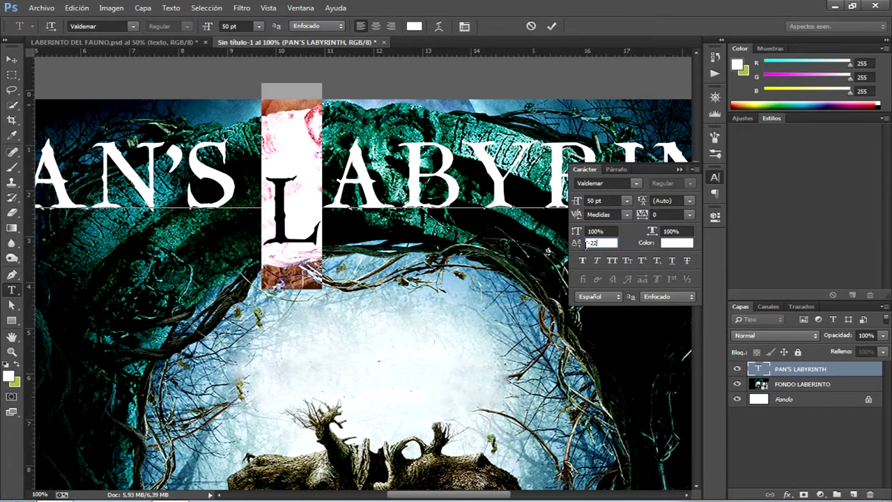
Set the L to 85 pt with -250 tracking and commit the title.
left_click(605, 201)
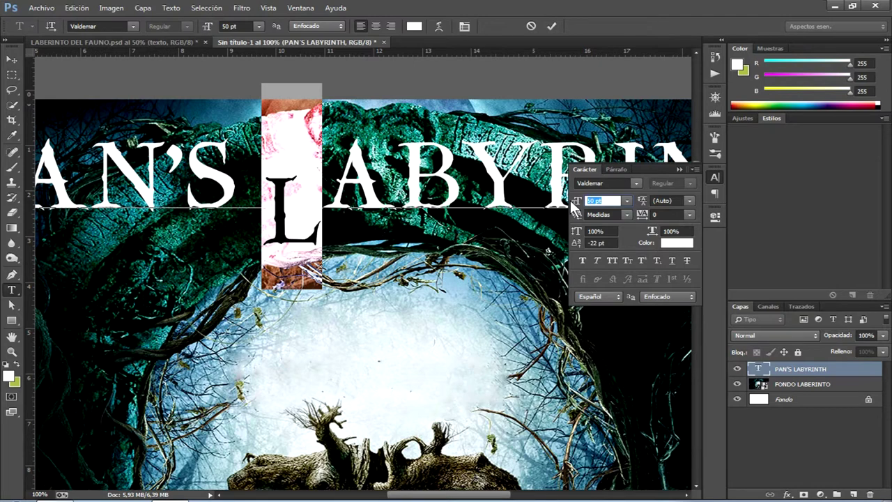
type("85")
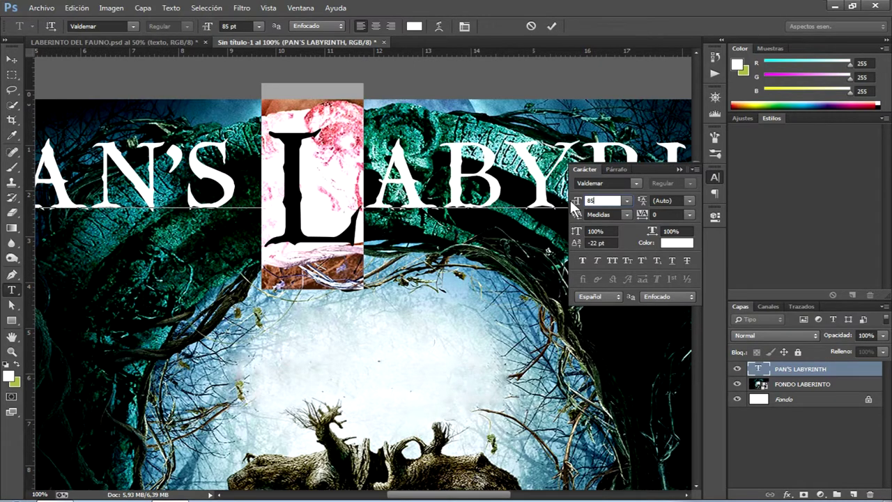
left_click(662, 215)
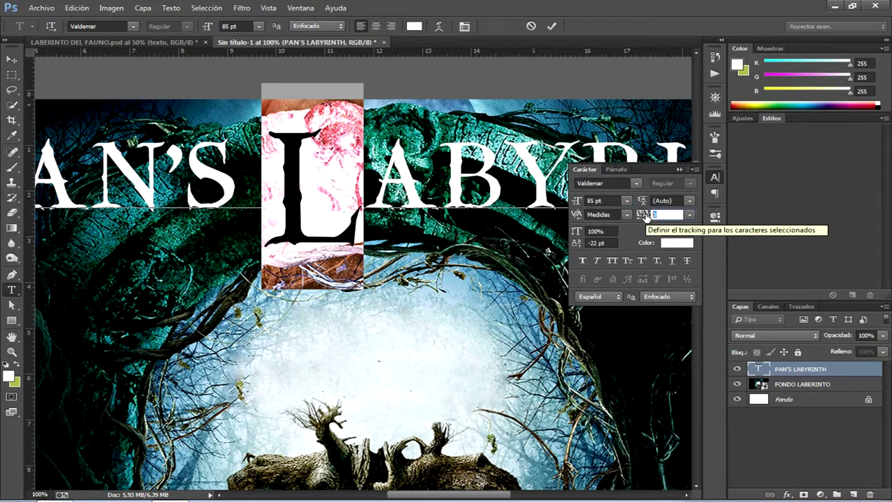
type("-")
type("25")
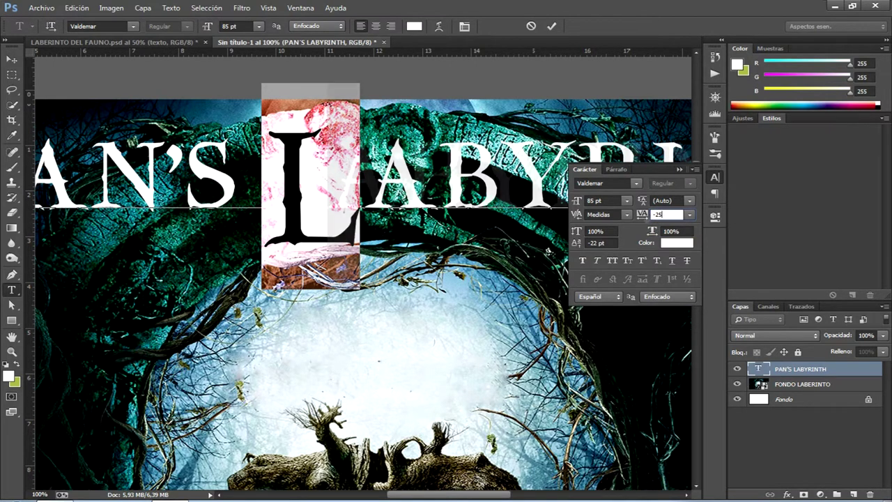
type("0")
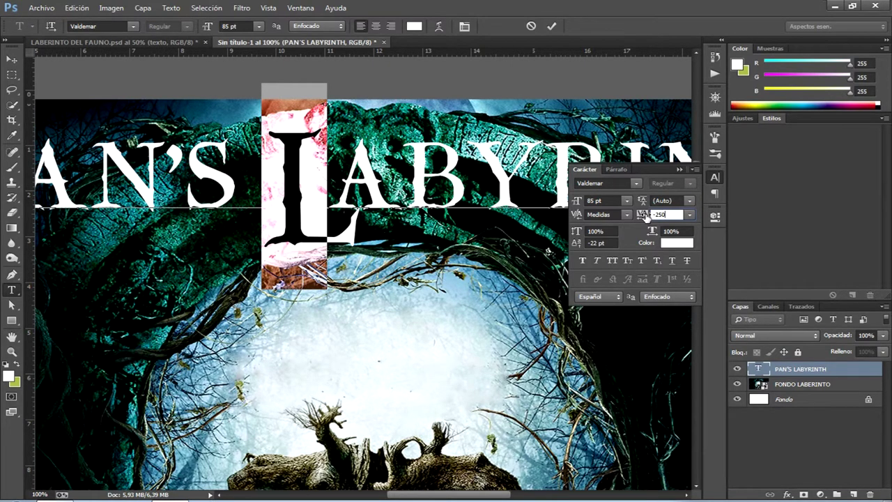
key("Return")
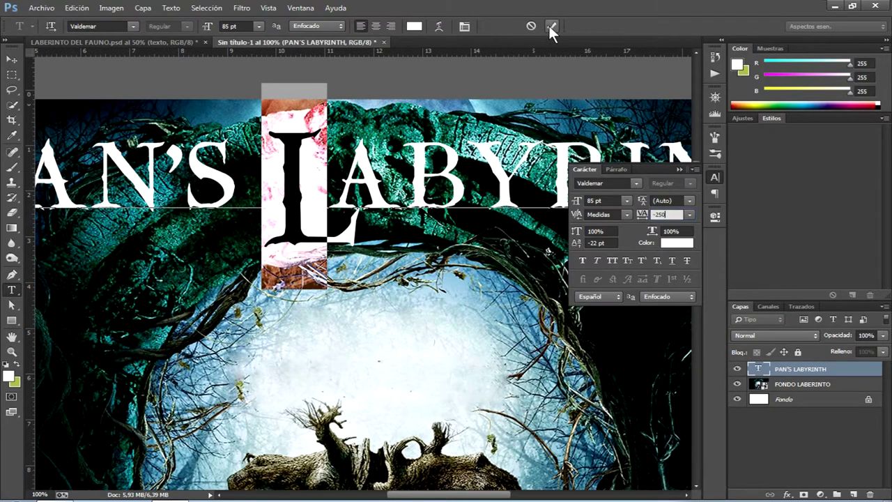
left_click(549, 26)
key("v")
left_click(715, 177)
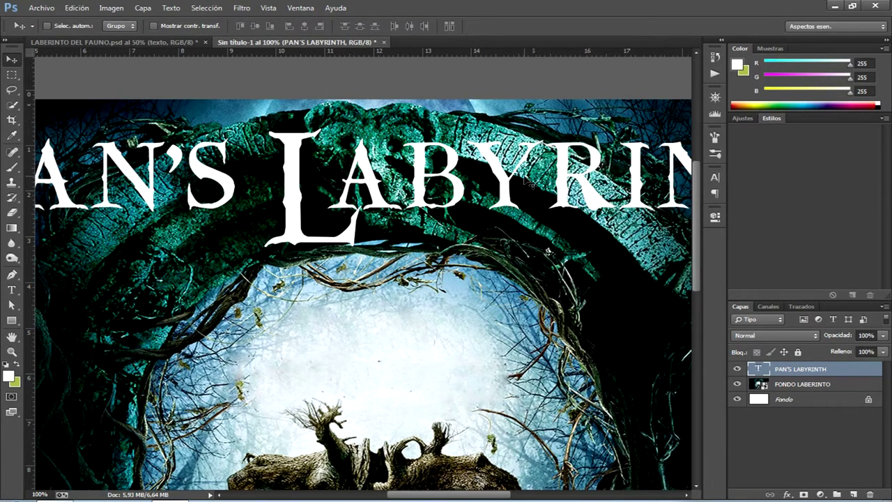
key("ctrl+minus")
key("ctrl+minus")
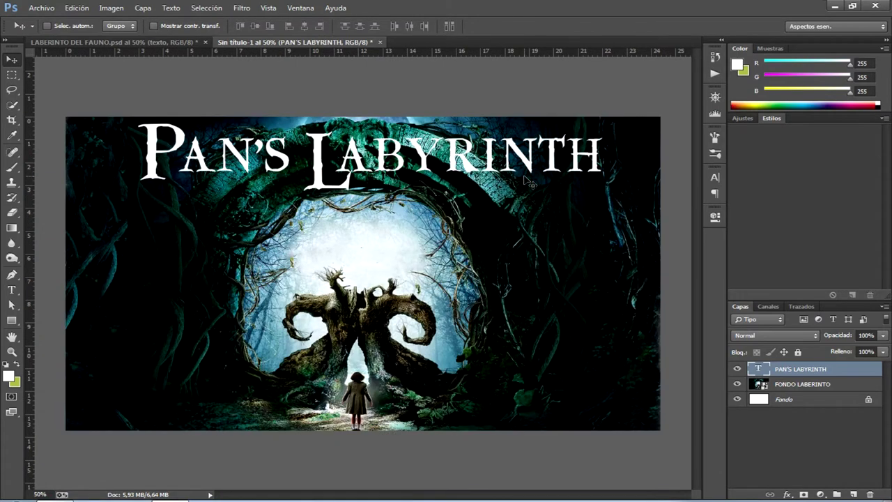
left_click(171, 44)
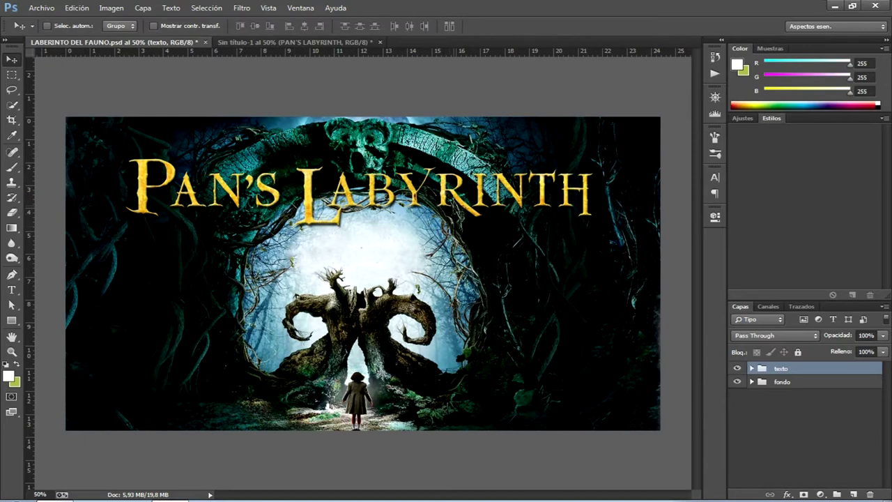
key("ctrl+plus")
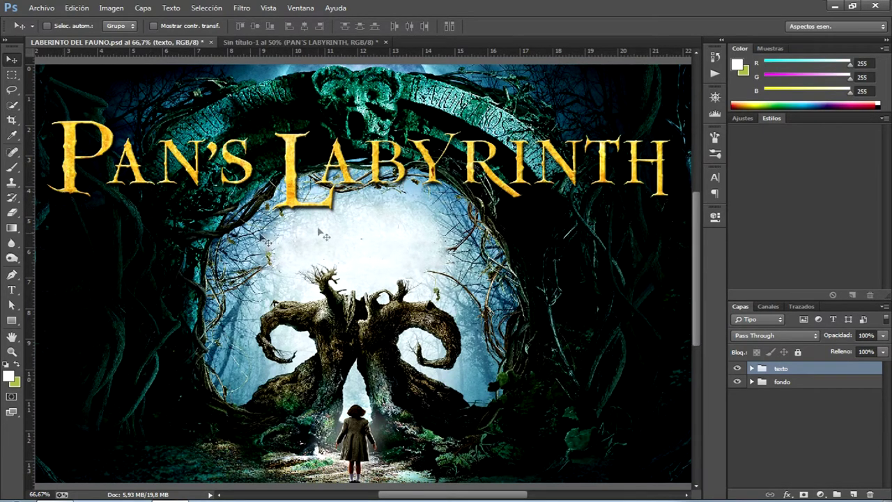
left_click(297, 43)
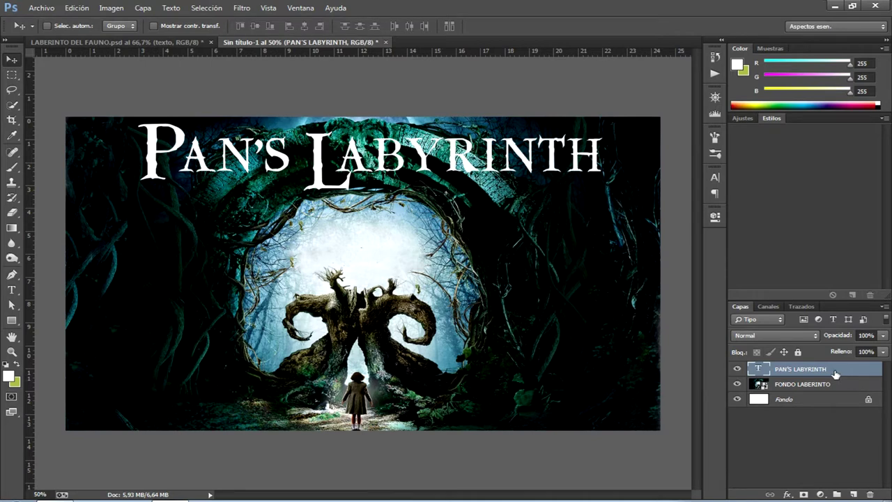
Convert the PAN'S LABYRINTH text layer to a shape and compare it with the reference at 100%.
right_click(836, 375)
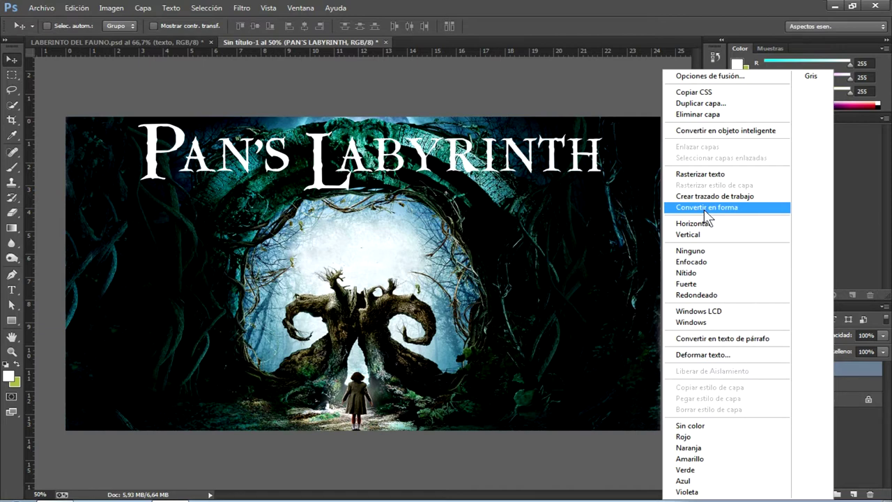
left_click(705, 208)
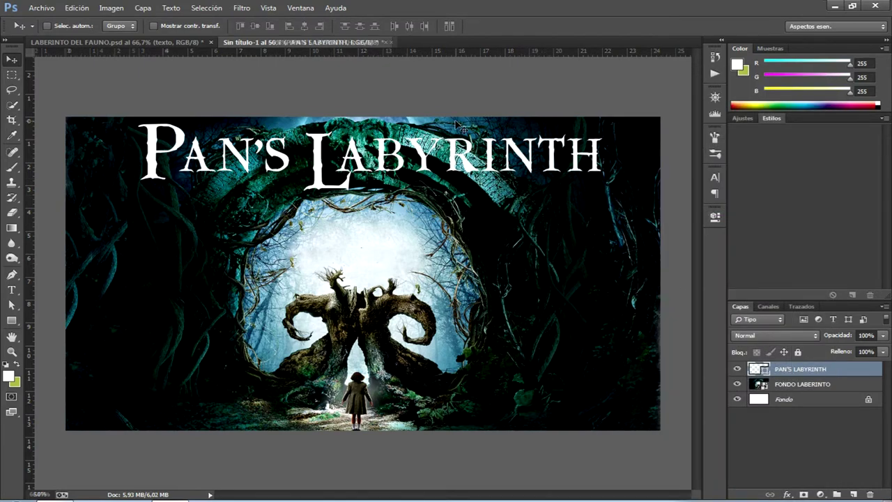
key("ctrl+plus")
key("ctrl+plus")
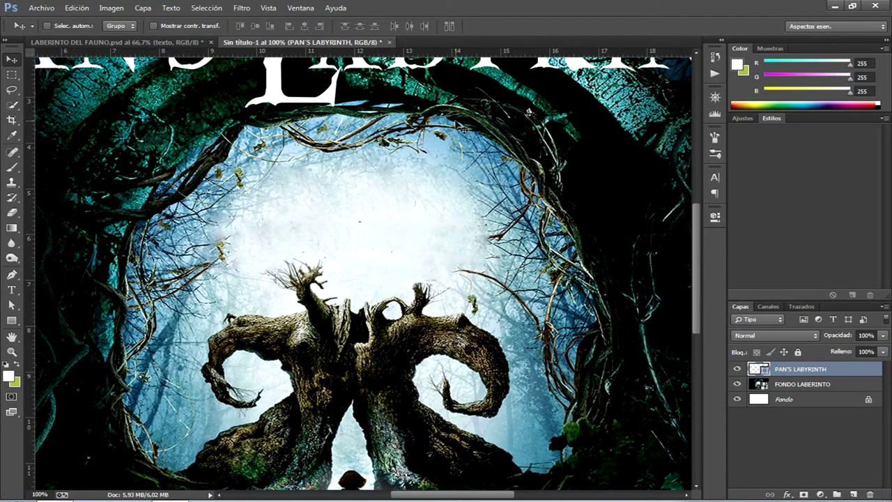
left_click_drag(303, 180, 288, 260)
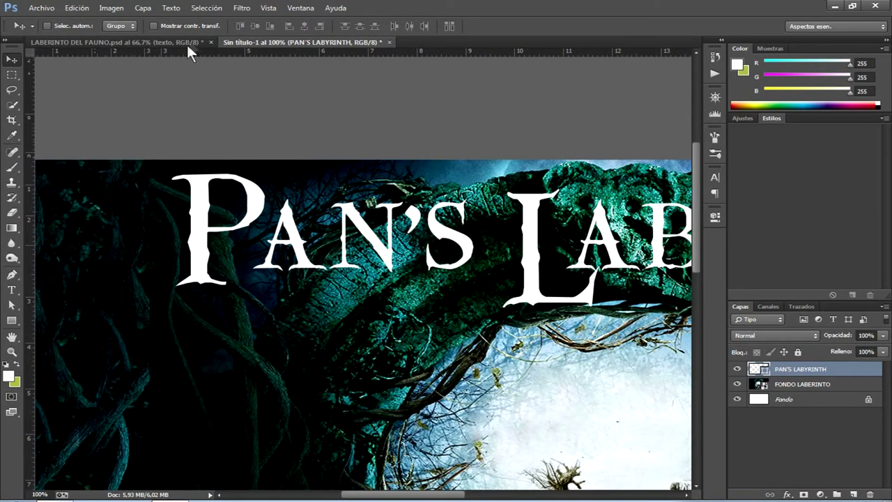
left_click(188, 43)
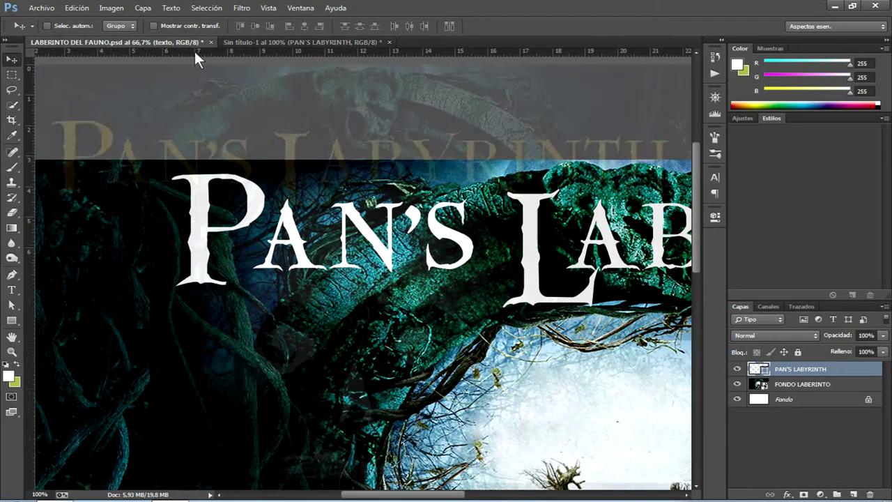
left_click(254, 43)
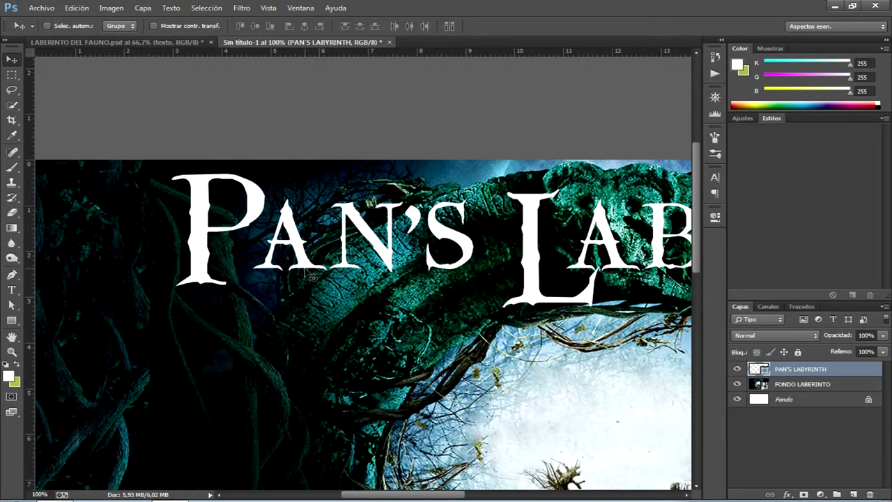
left_click(19, 308)
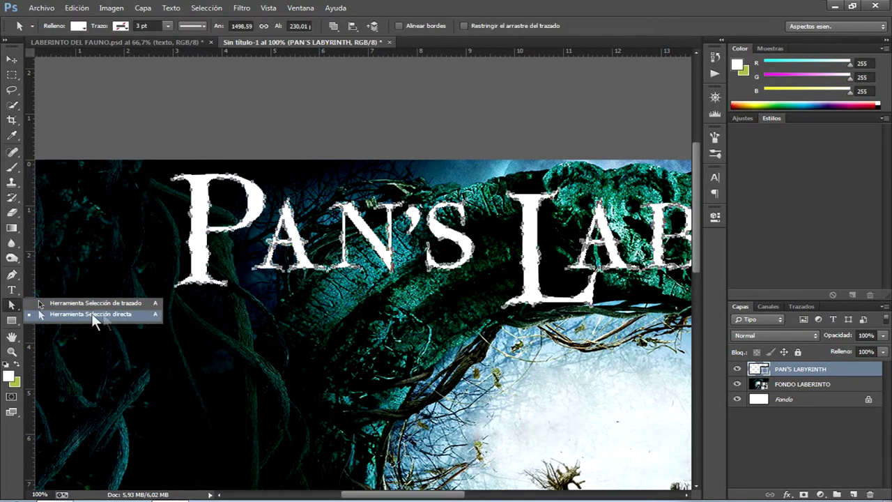
Nudge the P's bottom serif anchors with Direct Selection, then select the R outline to reshape.
left_click(74, 314)
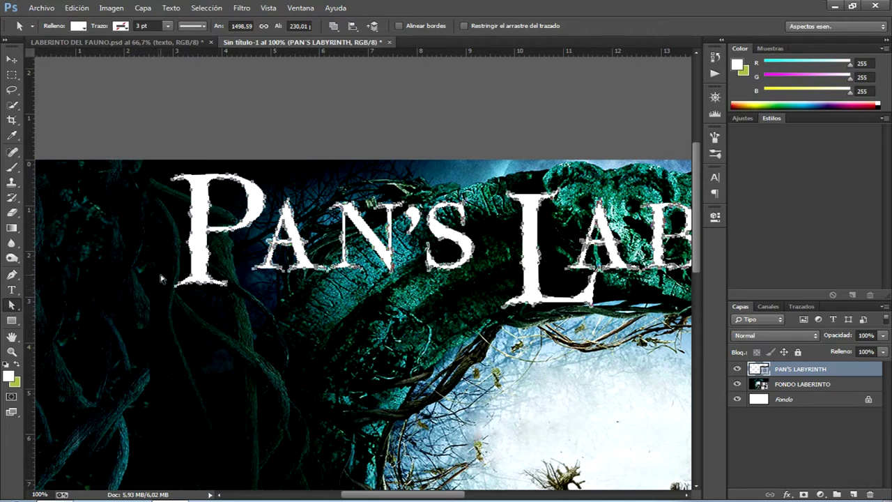
left_click(182, 309)
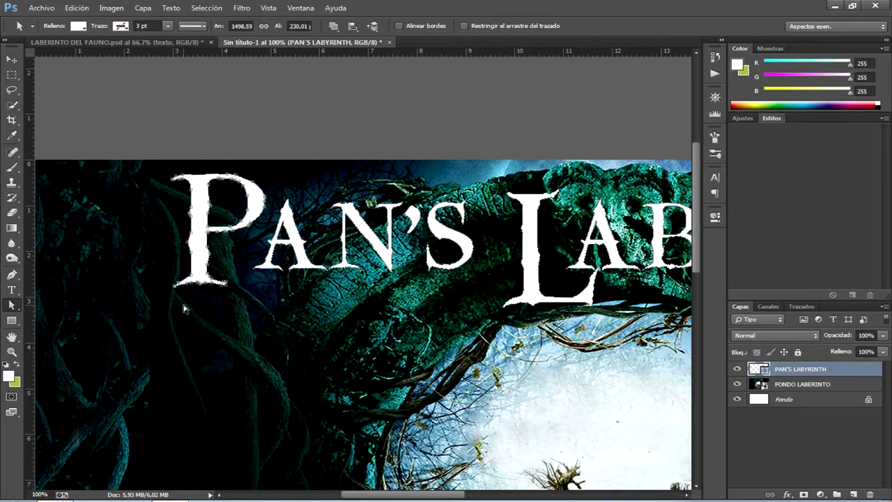
key("Left")
key("Left")
key("Left")
key("Left")
key("Left")
key("Left")
key("Left")
key("Left")
key("Left")
key("Left")
key("Left")
key("Right")
key("Right")
key("Right")
key("Right")
key("Right")
key("Right")
key("Right")
key("Right")
key("Right")
key("Right")
left_click_drag(439, 497, 502, 496)
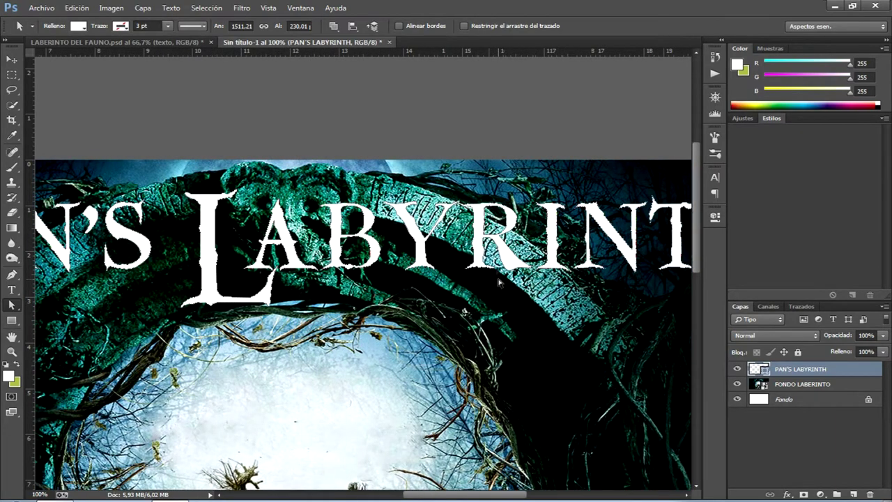
left_click(502, 264)
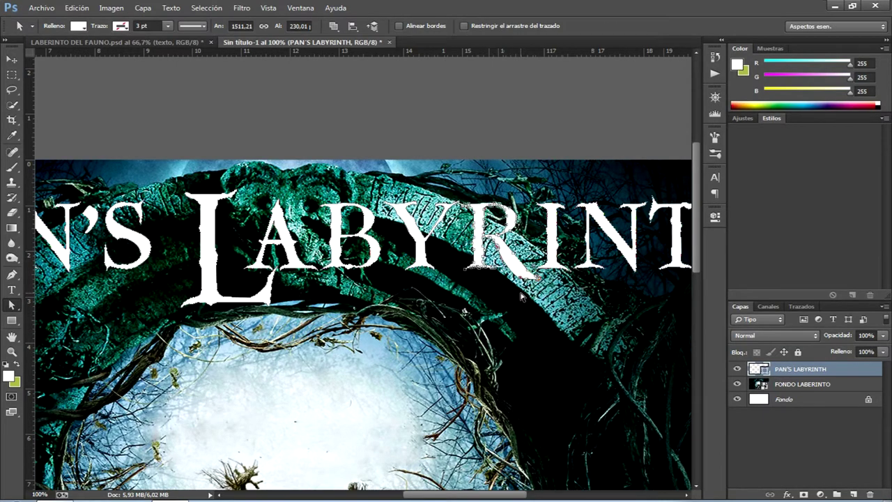
left_click_drag(486, 497, 542, 498)
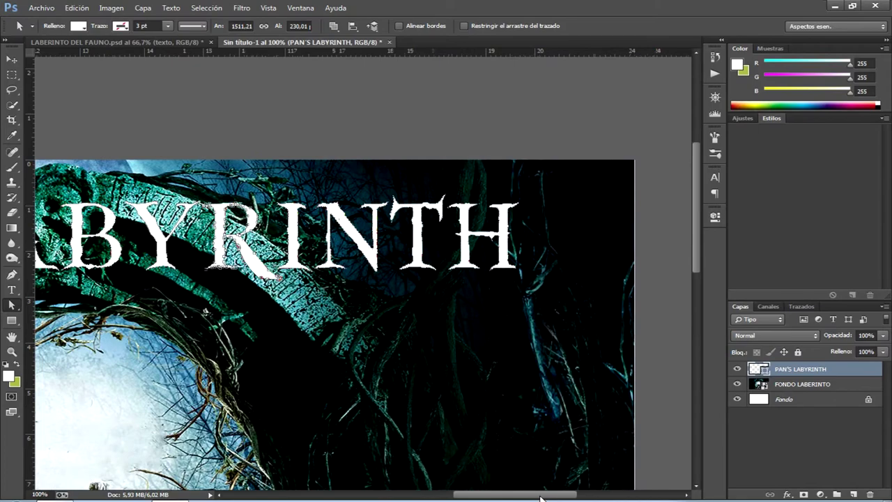
Check the reference poster, then drag the final H's bottom anchor points lower.
left_click(186, 42)
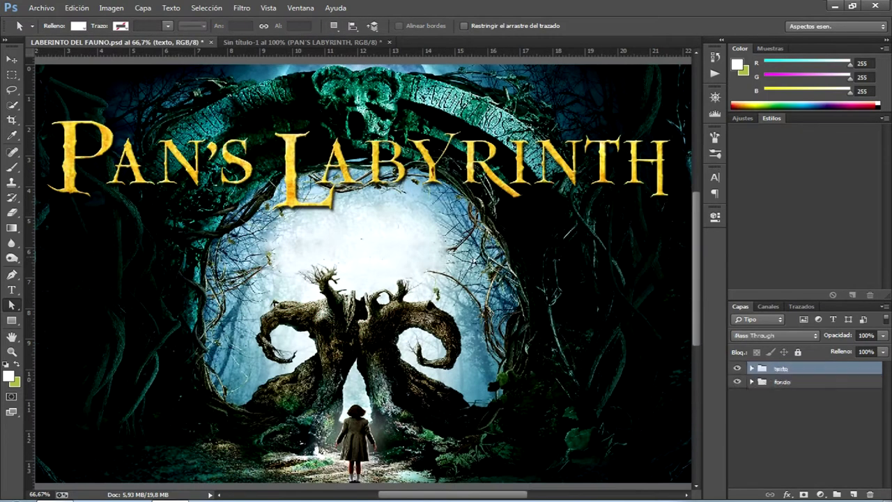
left_click(306, 42)
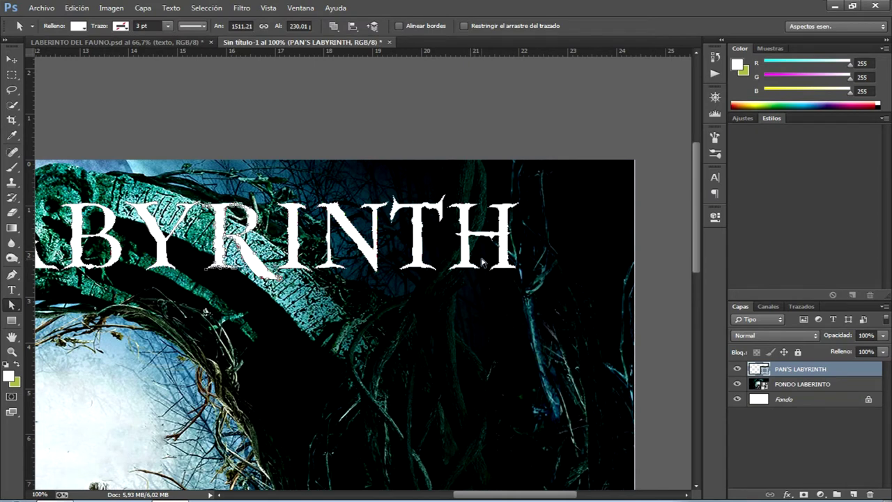
left_click_drag(483, 256, 526, 288)
key("Down")
key("Down")
key("Down")
key("Down")
key("Down")
key("Down")
key("Down")
key("Down")
key("Down")
key("Down")
key("Down")
key("Down")
key("Down")
key("Down")
key("Down")
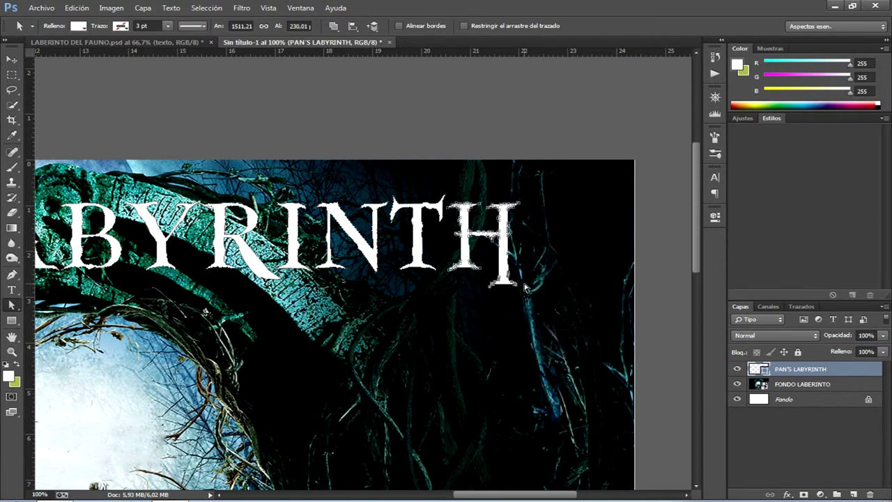
left_click(12, 60)
key("ctrl+minus")
key("ctrl+minus")
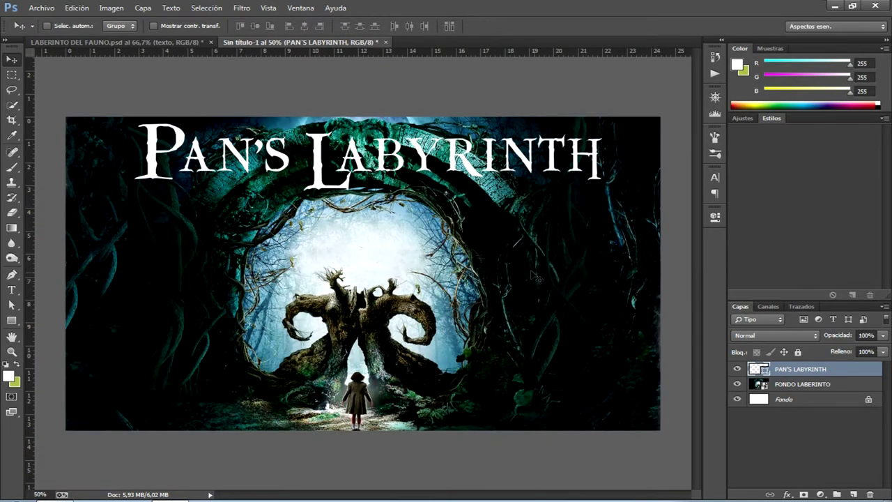
Place the TEXTURA TEXTO gold texture at full size over the whole poster.
left_click(181, 43)
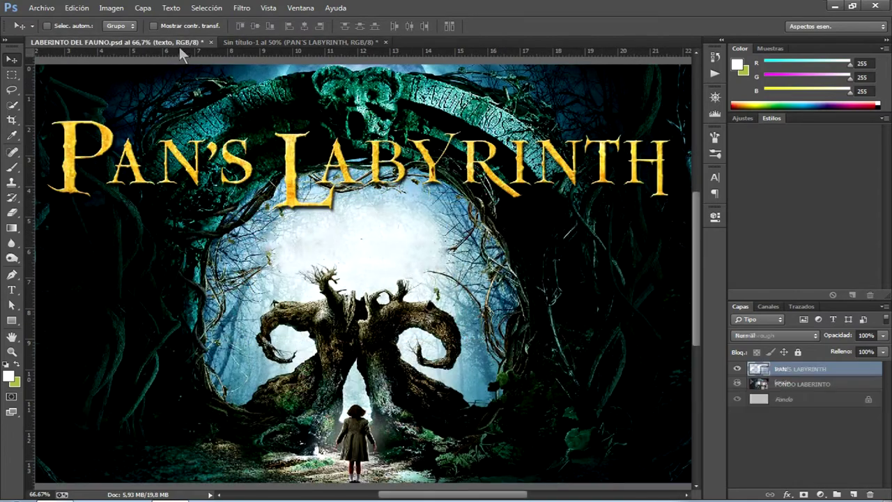
left_click(263, 42)
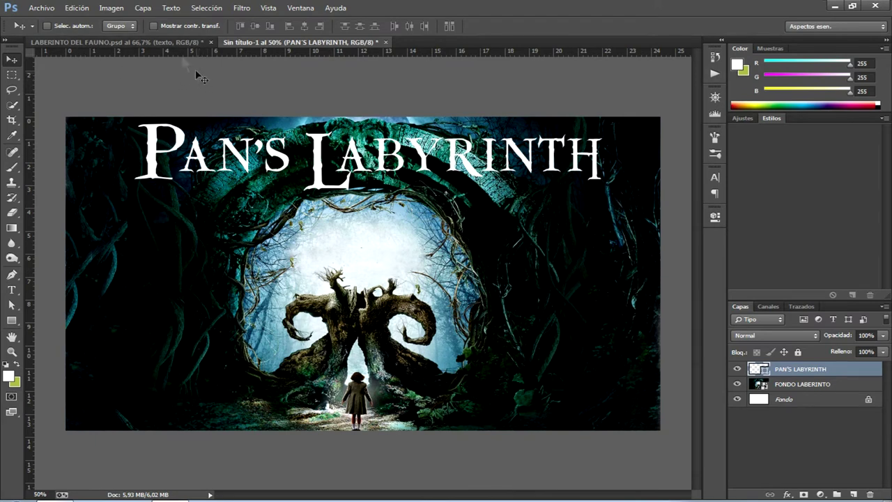
left_click(51, 8)
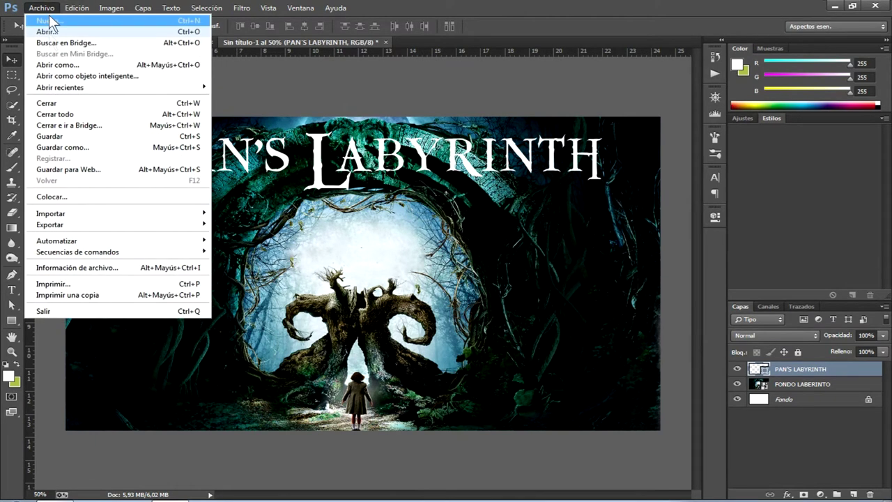
left_click(80, 201)
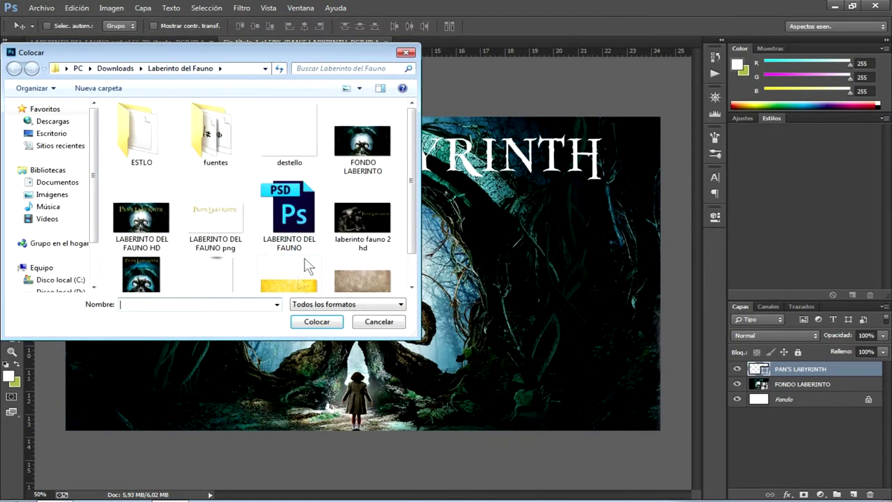
left_click(303, 286)
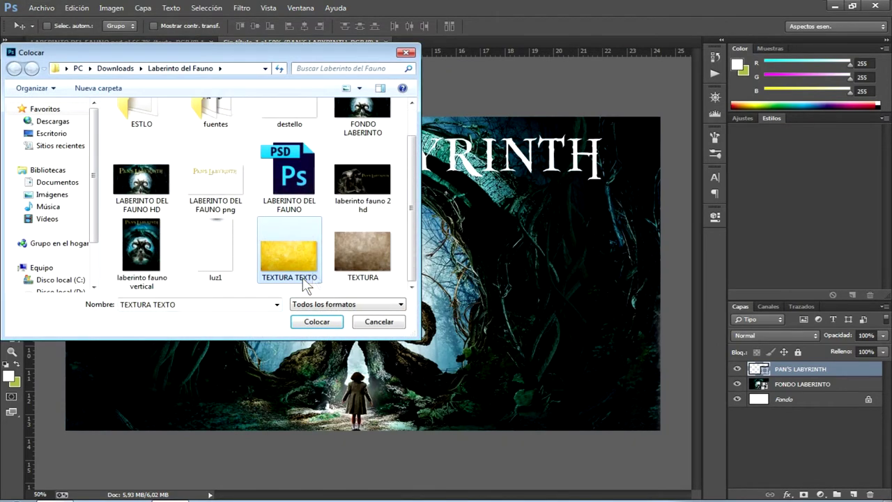
left_click(314, 323)
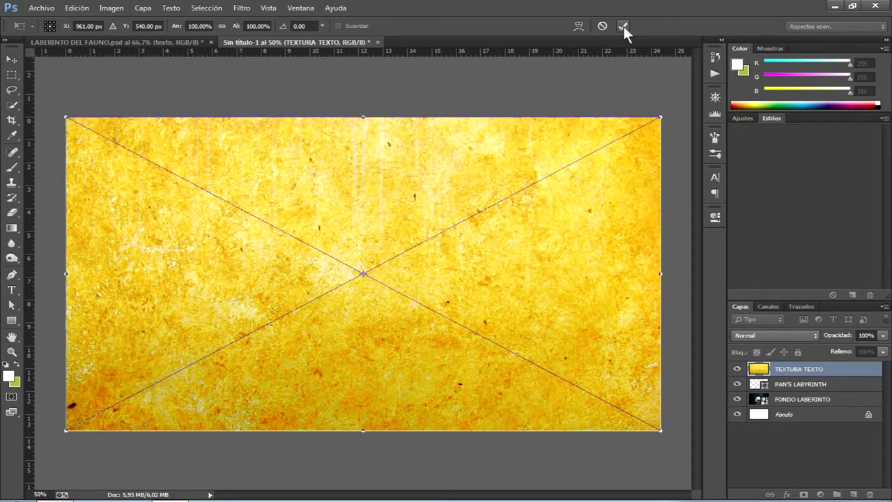
left_click(623, 26)
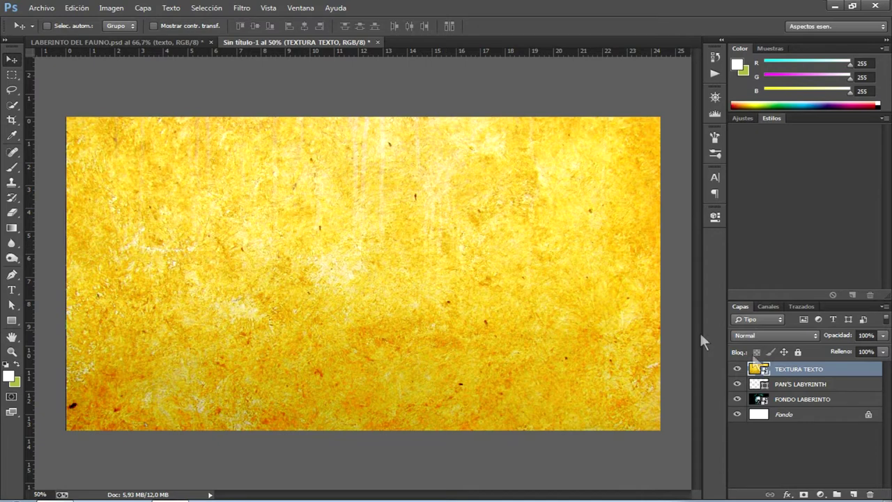
right_click(826, 376)
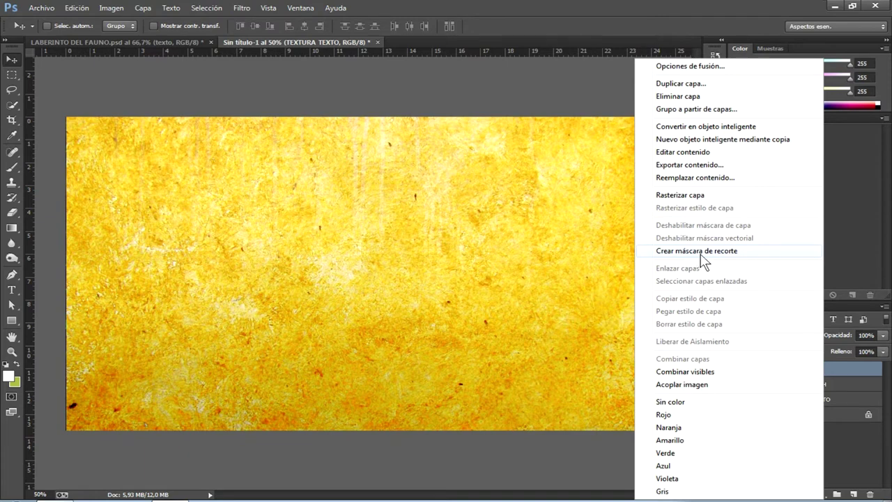
Clip TEXTURA TEXTO to the title and shift the texture within the letters at 100%.
left_click(843, 441)
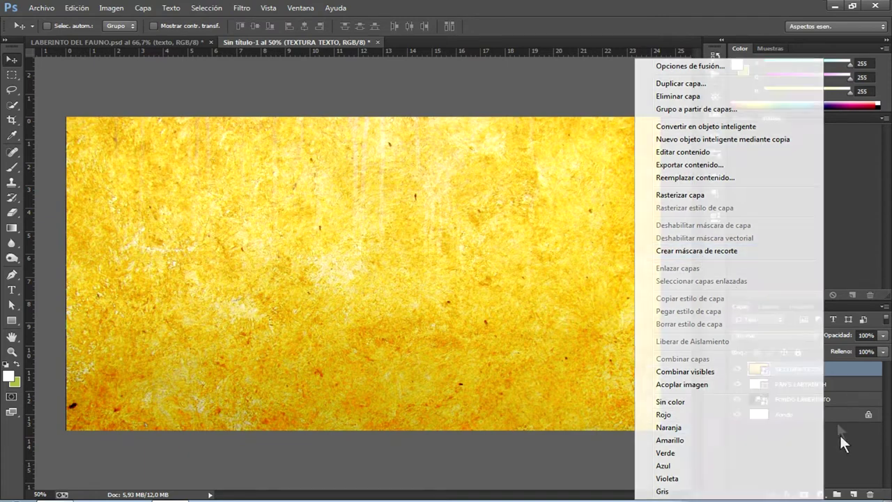
right_click(823, 372)
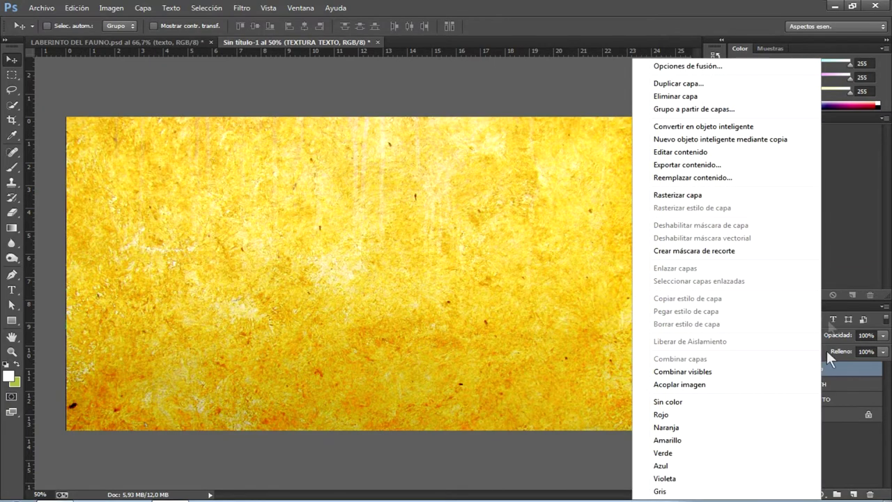
left_click(715, 255)
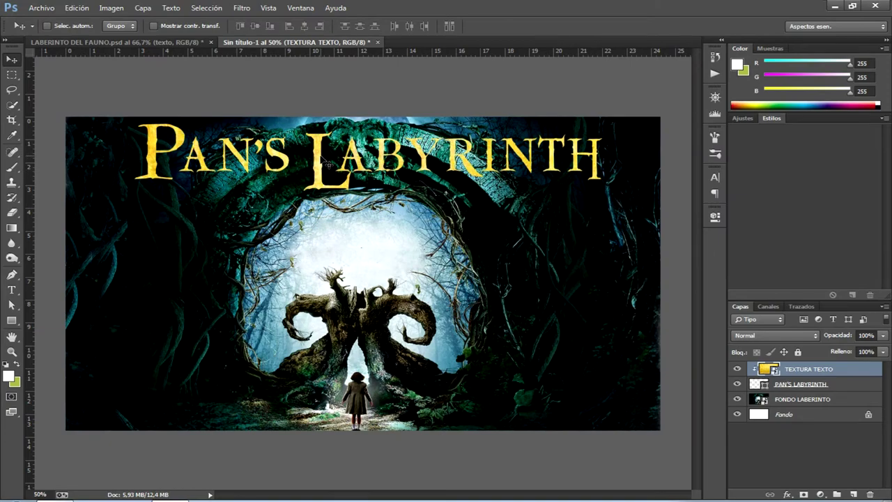
key("ctrl+plus")
key("ctrl+plus")
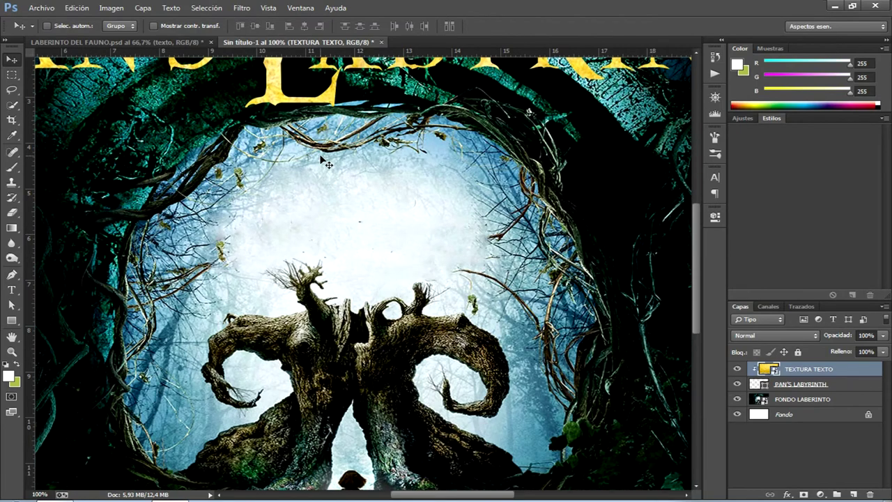
scroll(386, 170, "up", 4)
left_click_drag(275, 147, 282, 182)
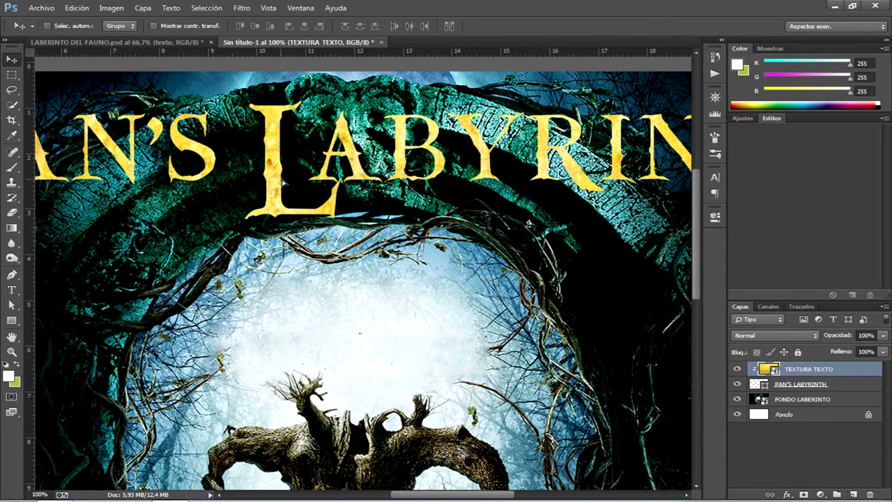
left_click(795, 464)
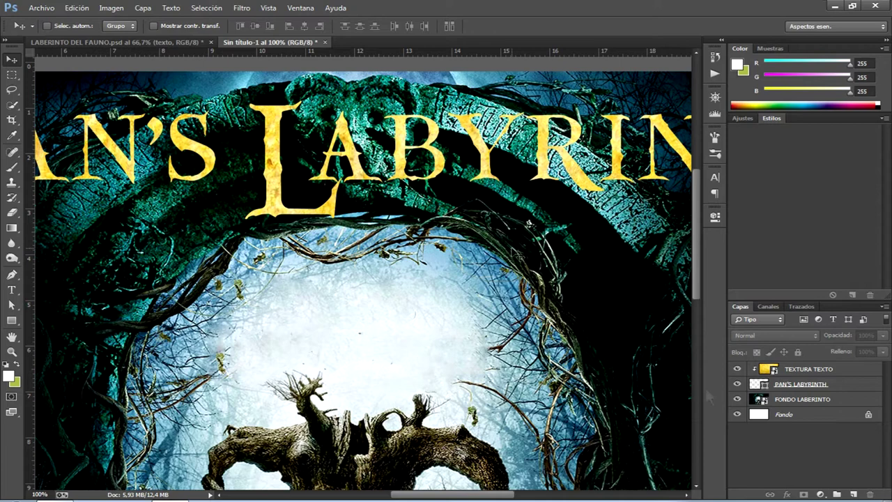
Load the fauno.asl style set into the Styles panel via Cargar estilos.
left_click(300, 8)
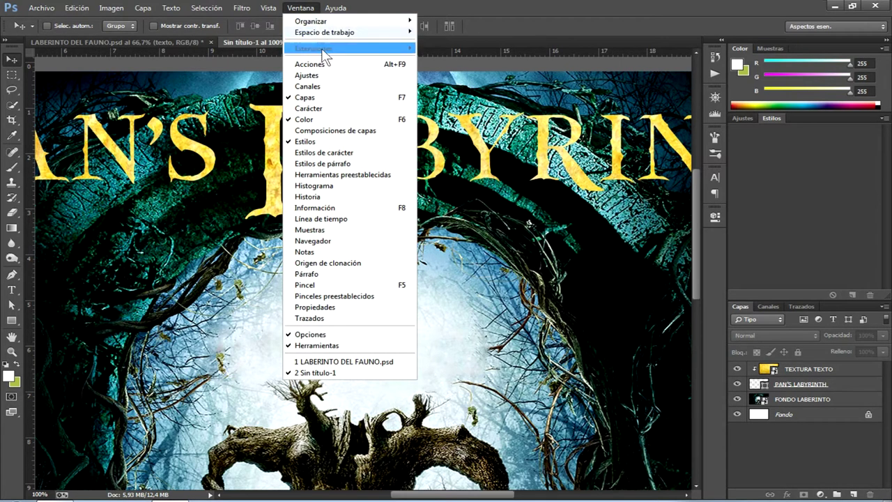
left_click(801, 201)
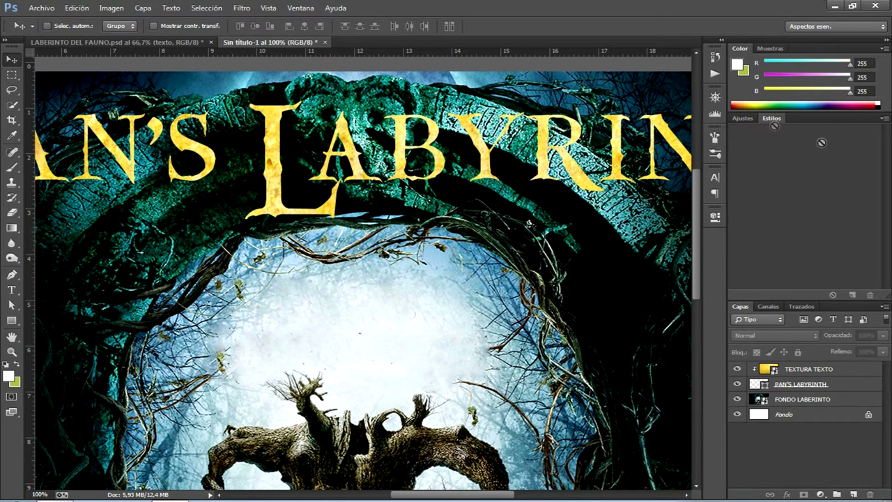
left_click(884, 119)
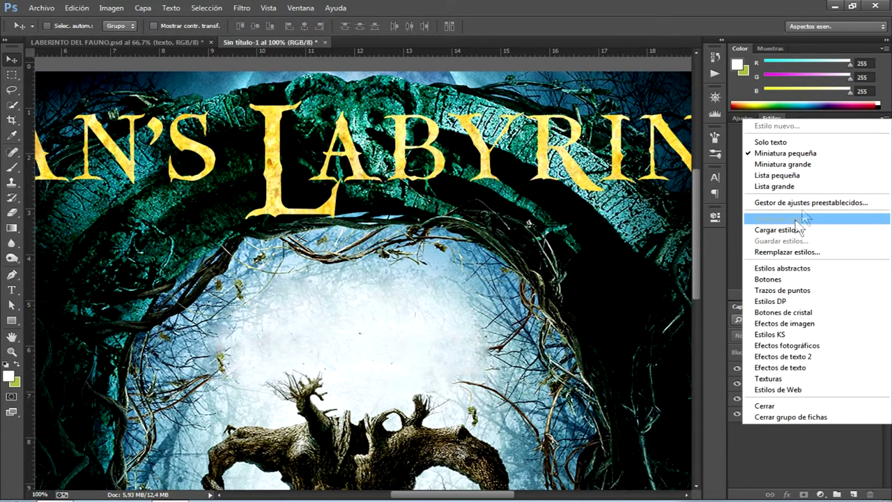
left_click(789, 229)
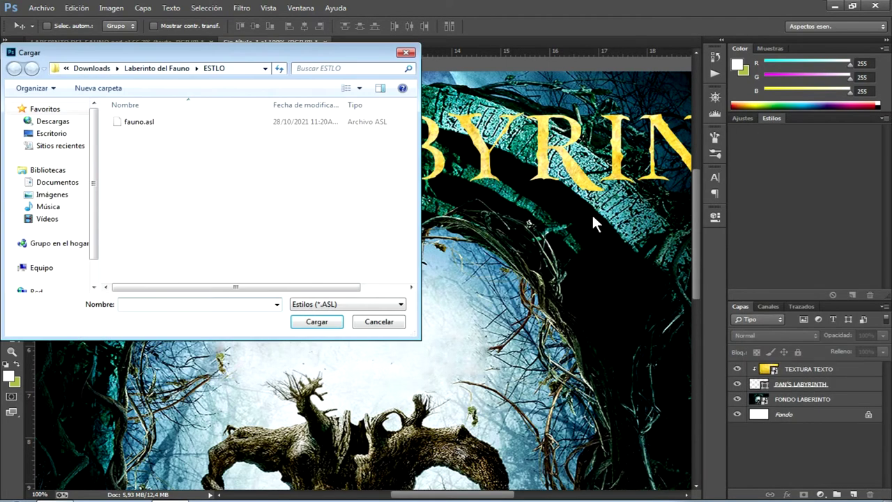
left_click(143, 122)
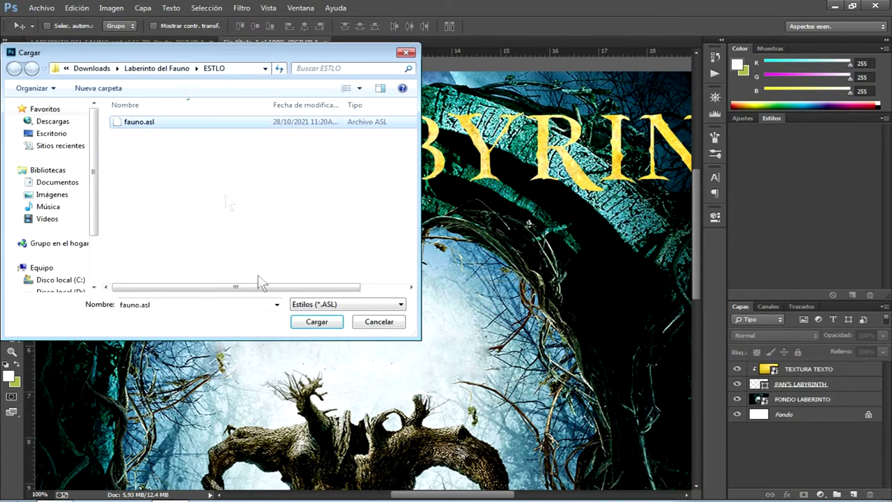
left_click(303, 325)
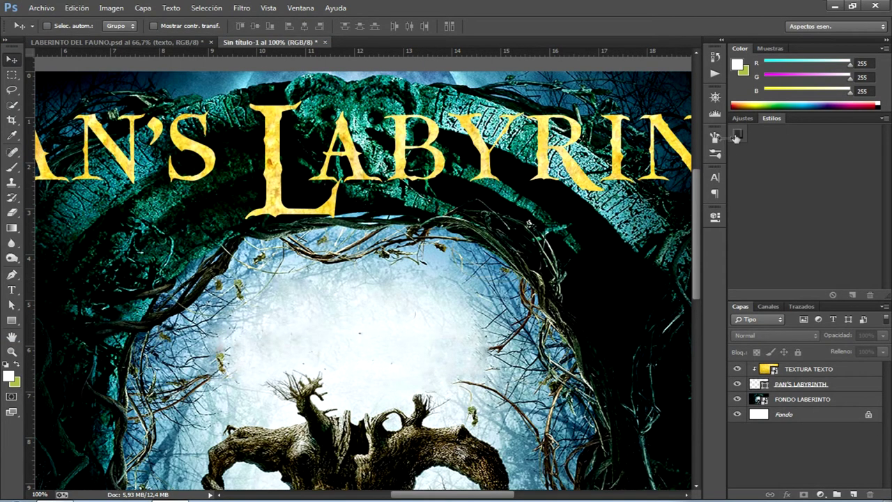
left_click(835, 386)
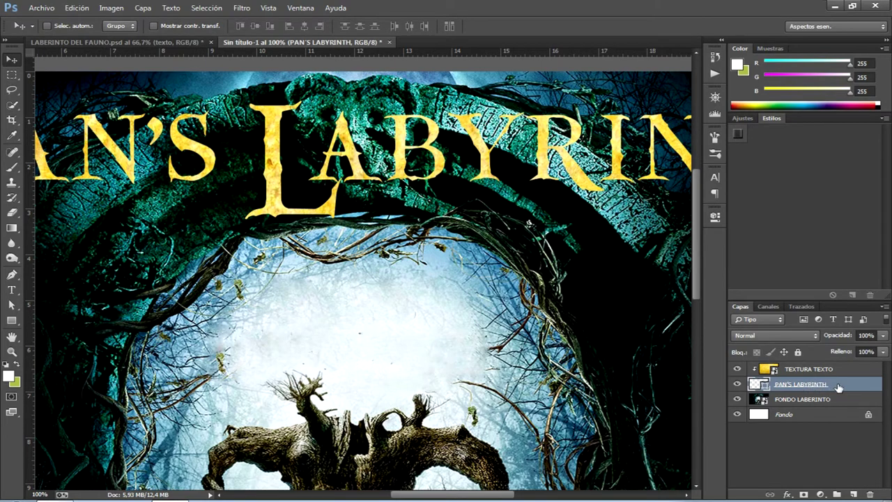
Apply the fauno style to the PAN'S LABYRINTH title and check its effects.
left_click(739, 137)
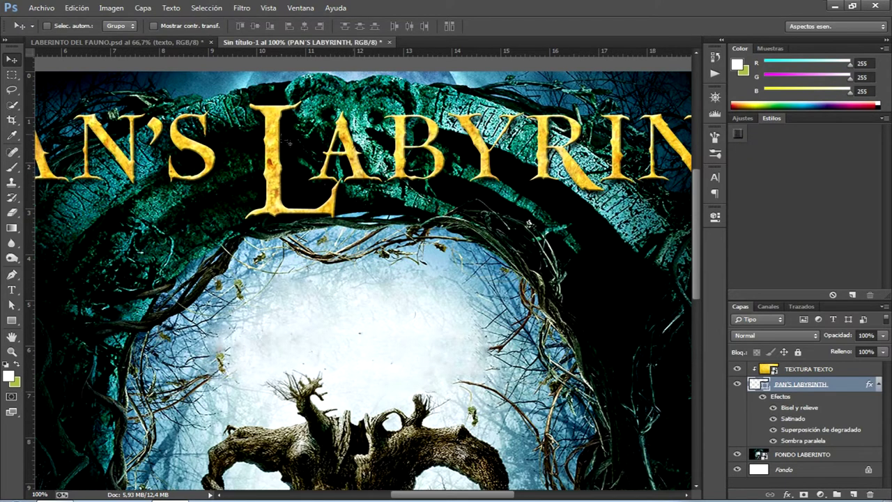
left_click(762, 396)
left_click(762, 396)
left_click_drag(694, 257, 693, 319)
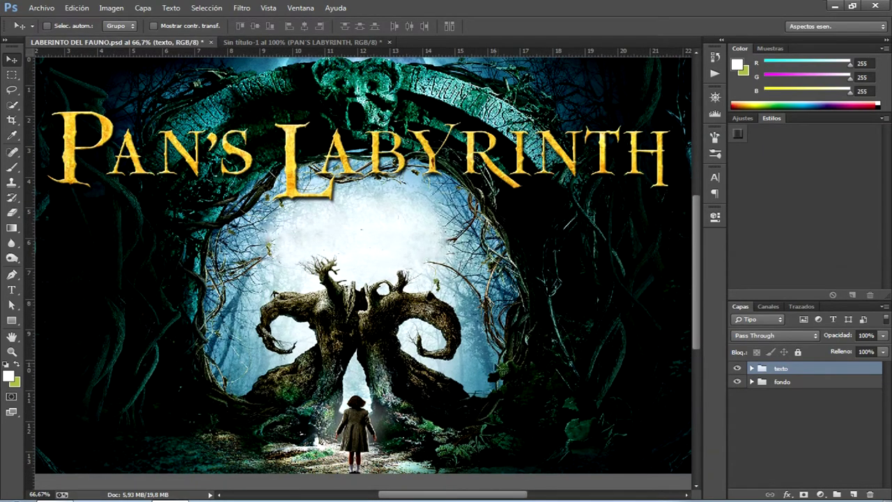
left_click(291, 53)
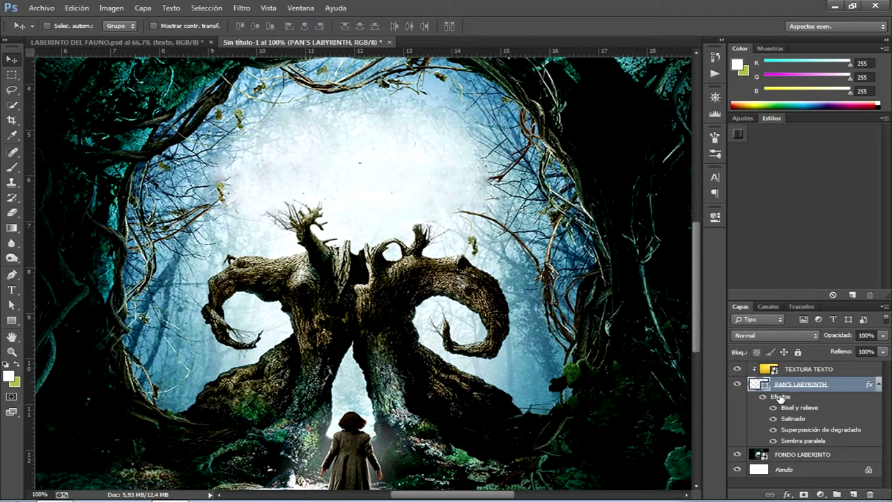
Zoom out to 50%, select FONDO LABERINTO and start placing an image above it.
key("ctrl+minus")
key("ctrl+minus")
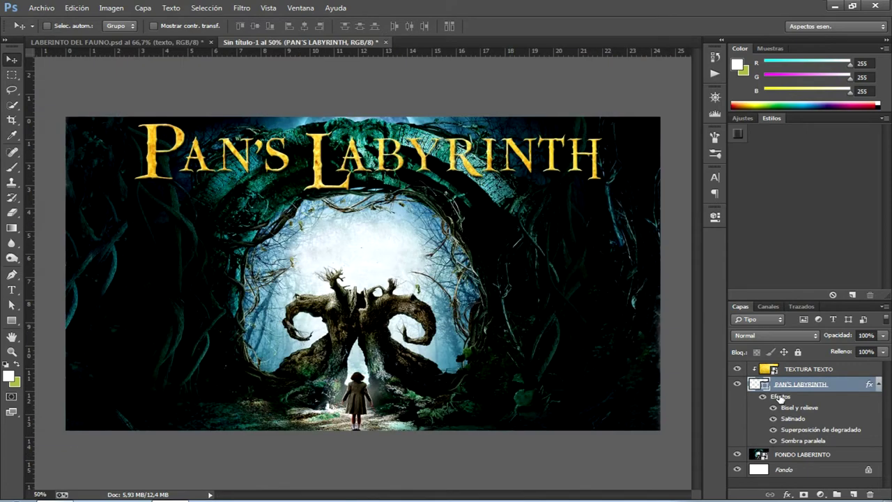
left_click(821, 459)
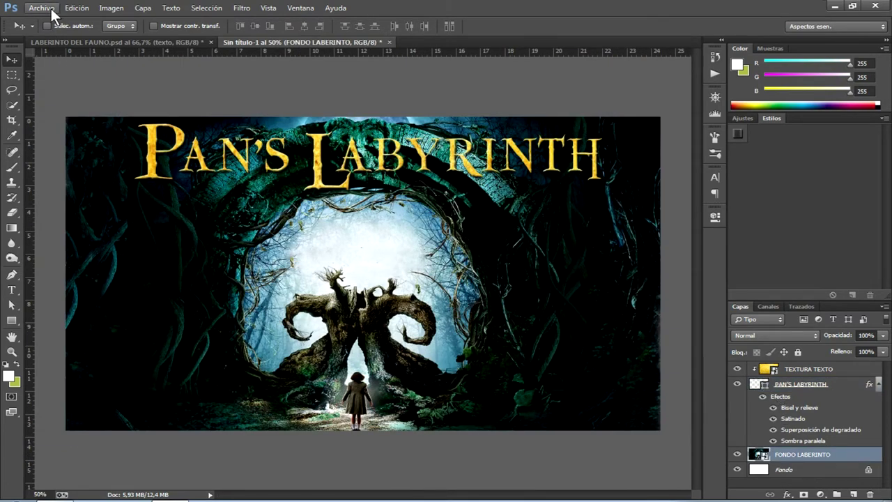
left_click(35, 8)
left_click(59, 197)
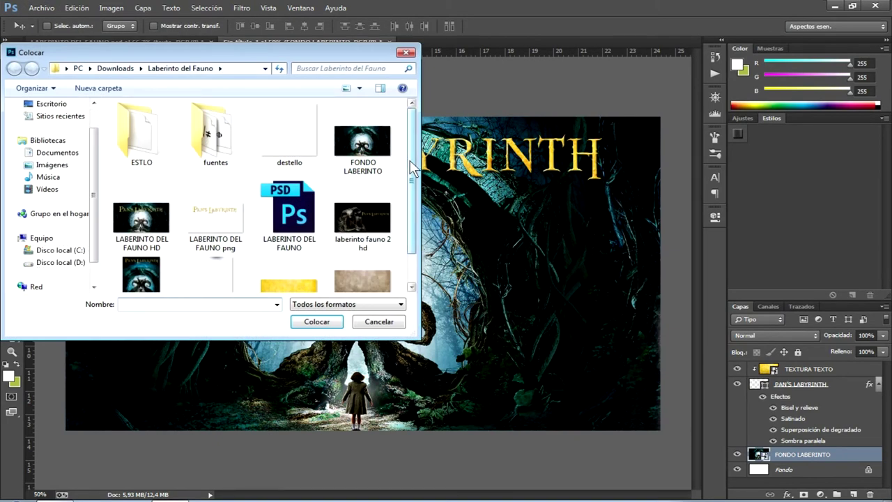
Place luz1 beneath the title, stretched to about 106% height, and commit it.
left_click_drag(415, 170, 413, 213)
left_click(227, 244)
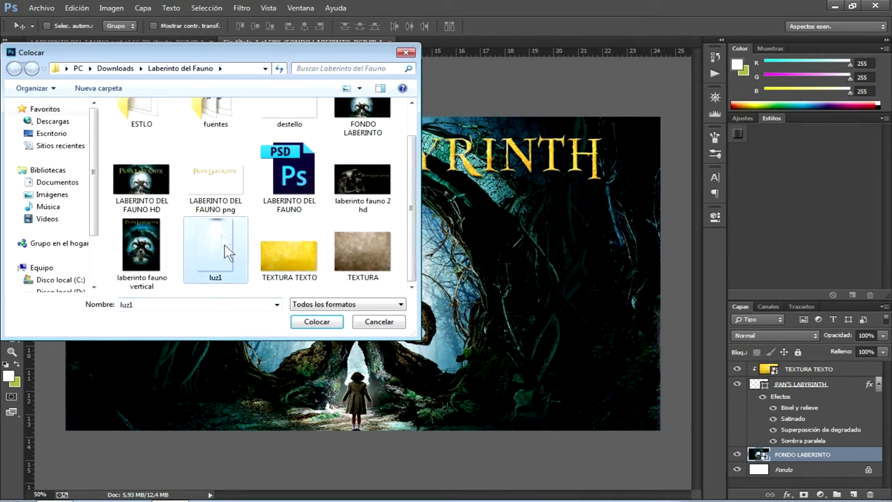
left_click(310, 325)
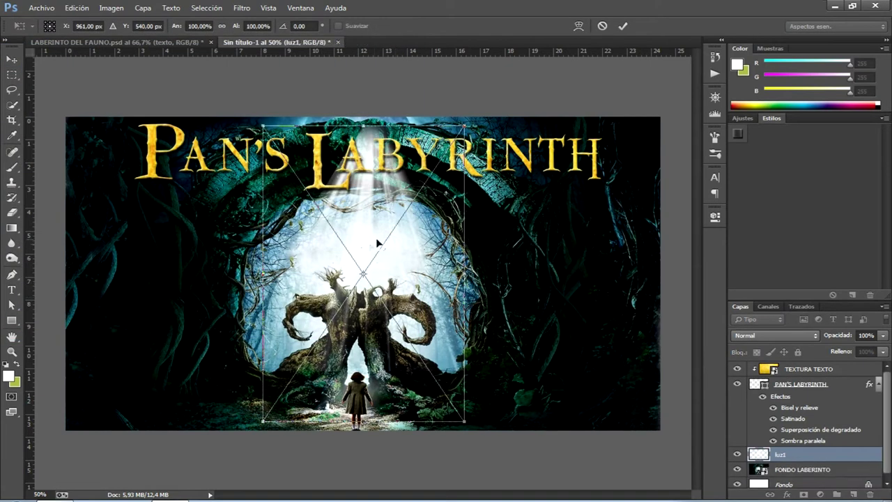
left_click_drag(359, 240, 355, 264)
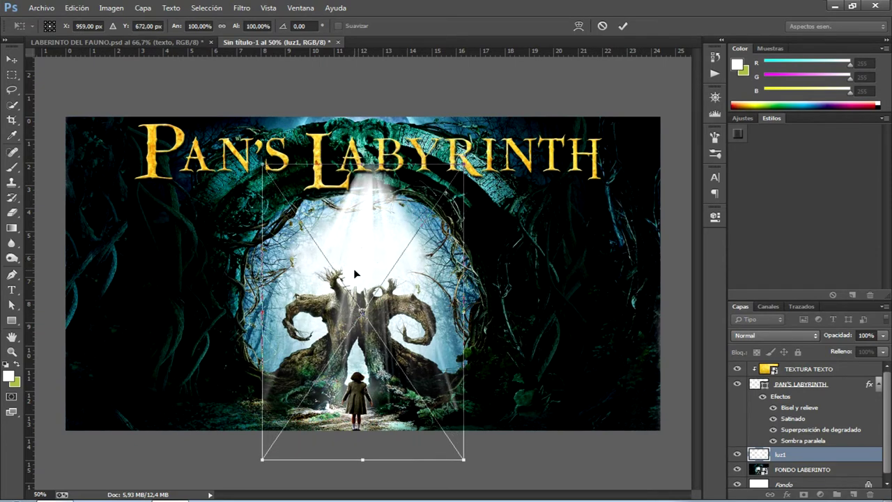
left_click_drag(354, 262, 360, 281)
left_click_drag(388, 231, 384, 202)
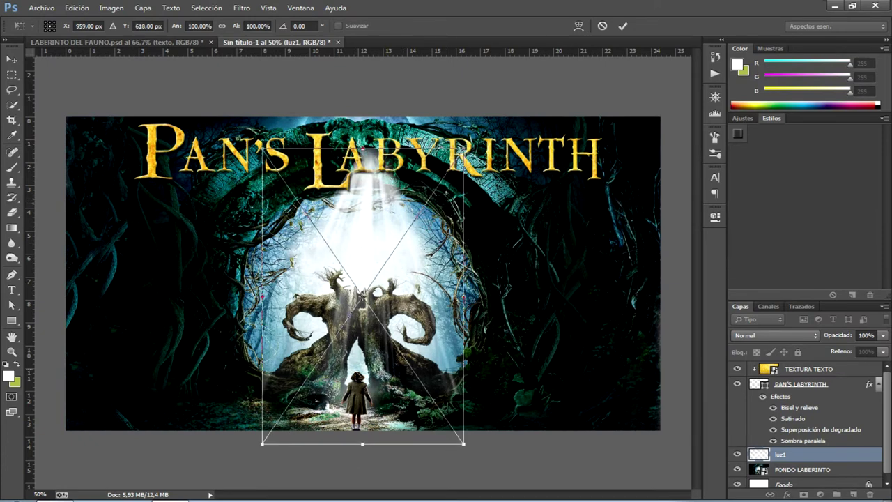
left_click_drag(365, 444, 362, 452)
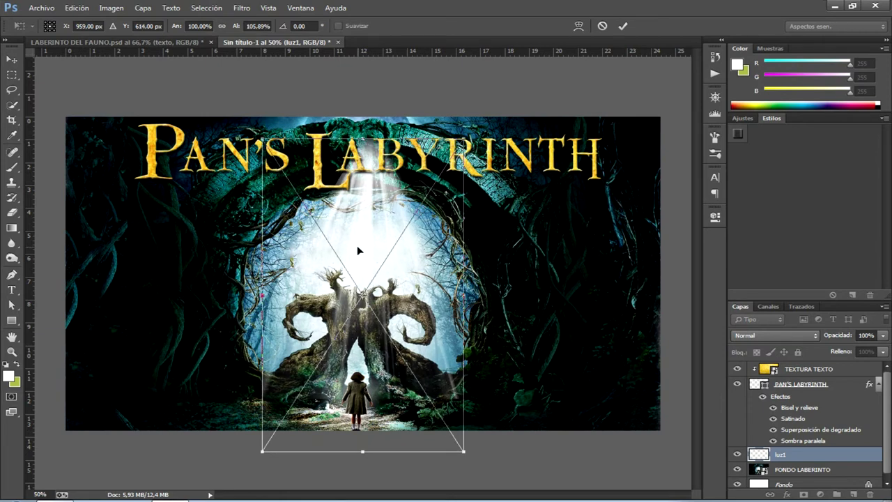
left_click(622, 26)
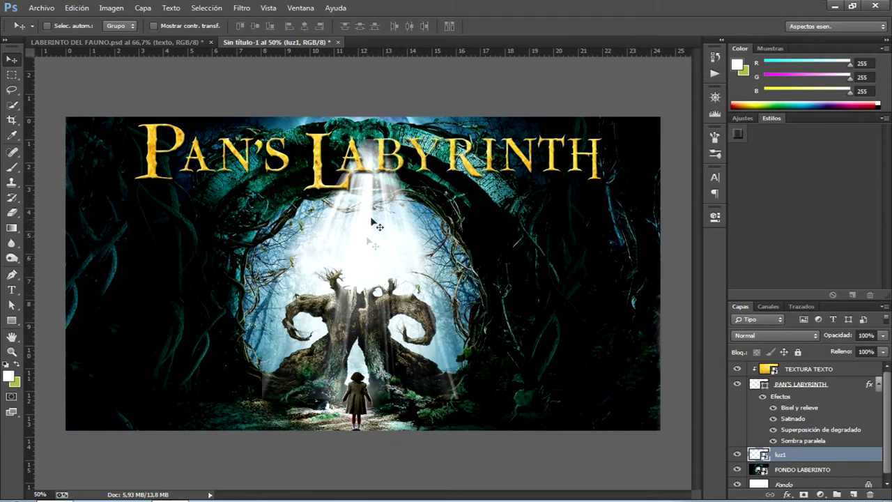
Zoom to 100% on the rays and add a layer mask to luz1.
key("ctrl+1")
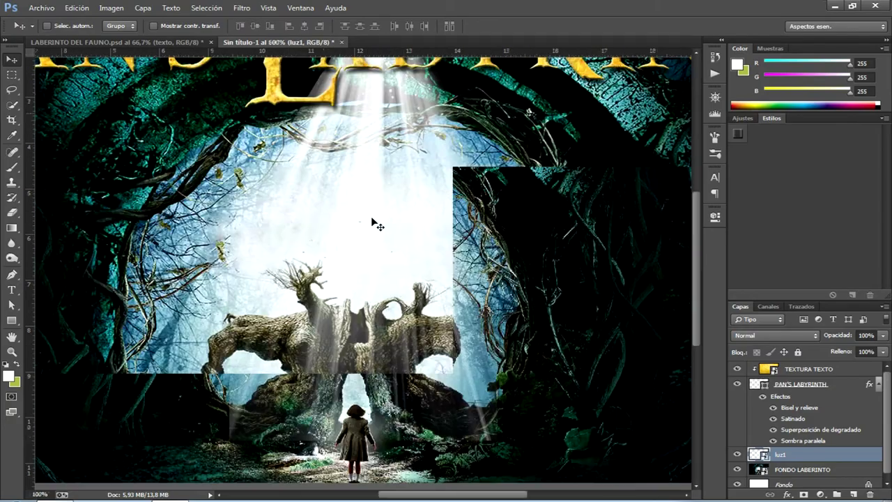
scroll(371, 220, "up", 2)
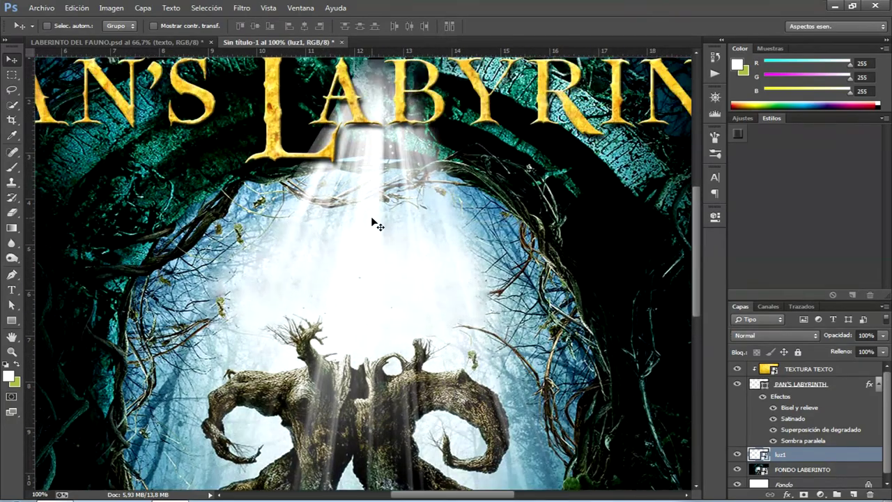
scroll(372, 220, "up", 1)
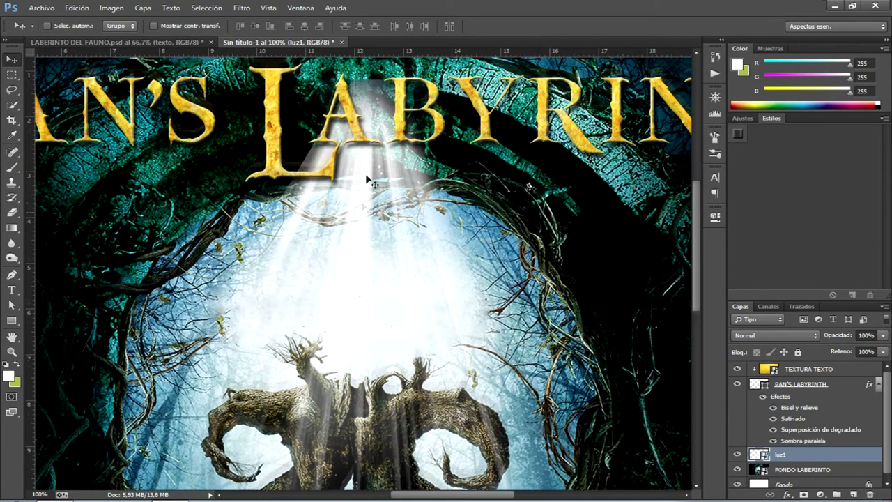
scroll(338, 138, "up", 1)
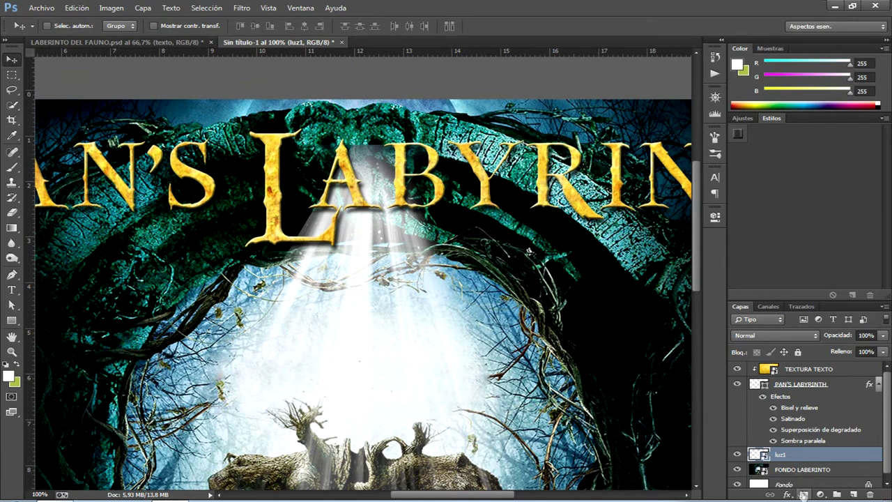
left_click(805, 494)
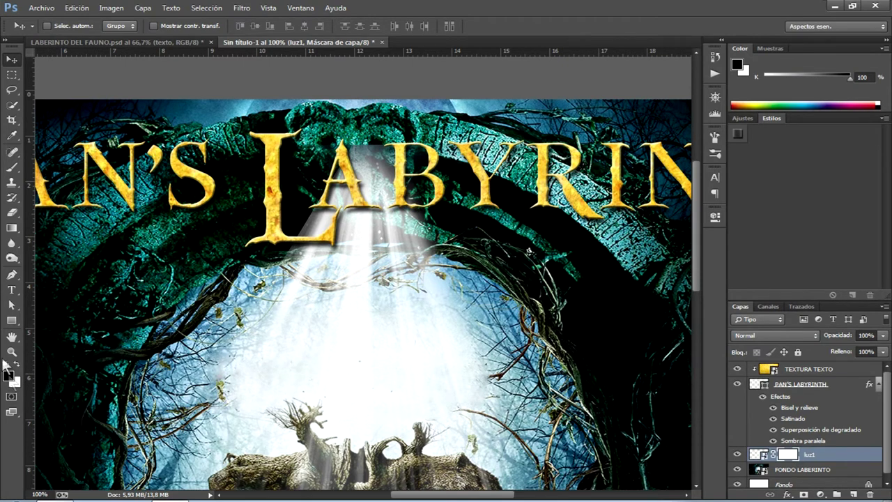
Set up a soft Brush at size 100 with 0% hardness.
key("b")
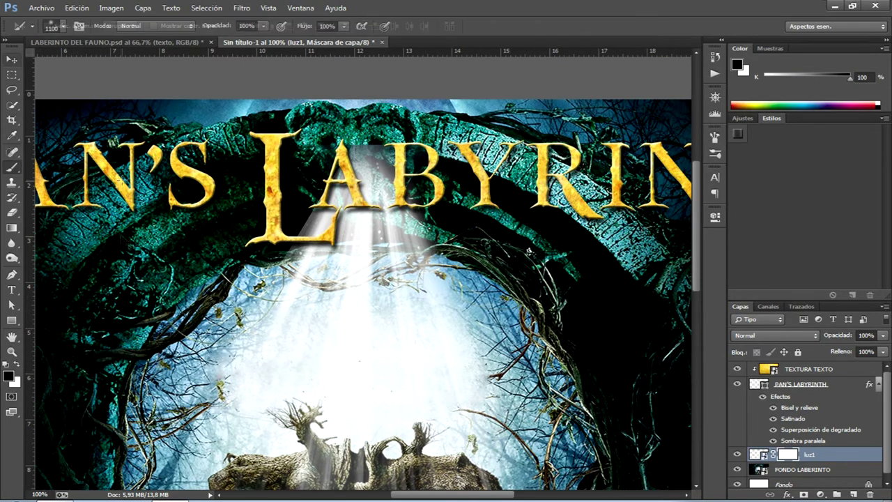
left_click(63, 27)
left_click(88, 62)
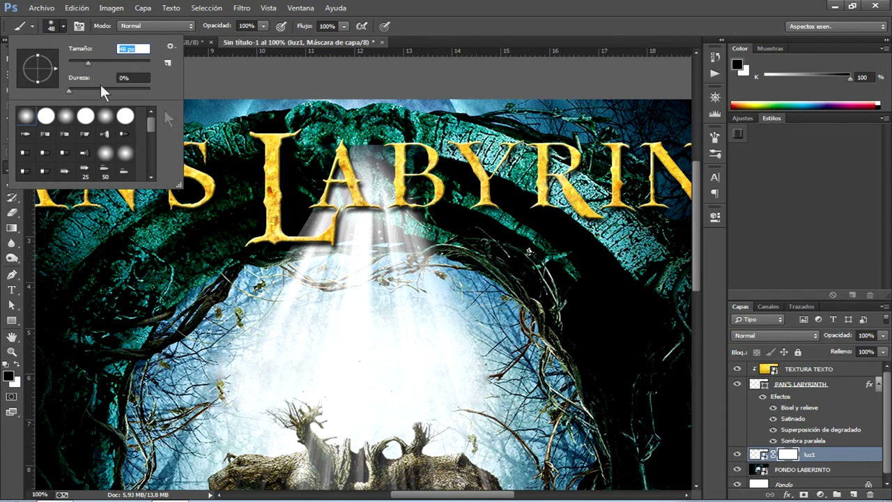
type("100")
left_click(300, 187)
Paint black on the mask to hide rays over the L, A, B, Y and R.
mouse_move(348, 192)
left_mouse_down()
mouse_move(376, 181)
mouse_move(331, 209)
mouse_move(335, 230)
mouse_move(313, 247)
mouse_move(397, 202)
mouse_move(425, 248)
left_mouse_up()
mouse_move(391, 210)
left_mouse_down()
mouse_move(418, 246)
mouse_move(348, 248)
left_mouse_up()
left_click_drag(454, 201, 446, 204)
left_click_drag(417, 237, 367, 244)
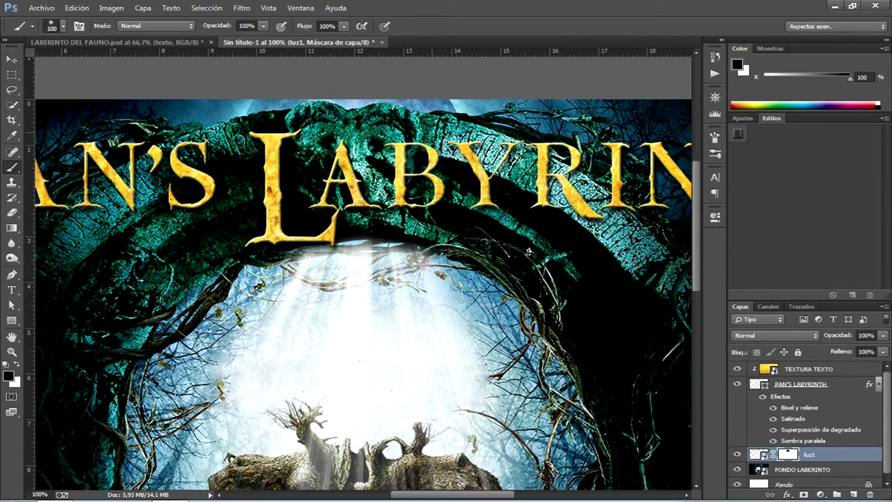
scroll(363, 279, "down", 3)
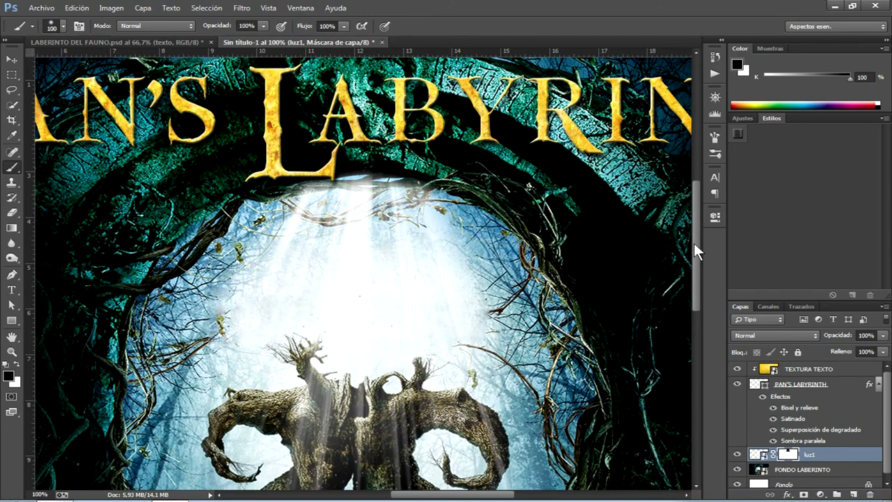
Set luz1's opacity to 60%, then return to Move and zoom out to 50%.
left_click_drag(695, 244, 707, 295)
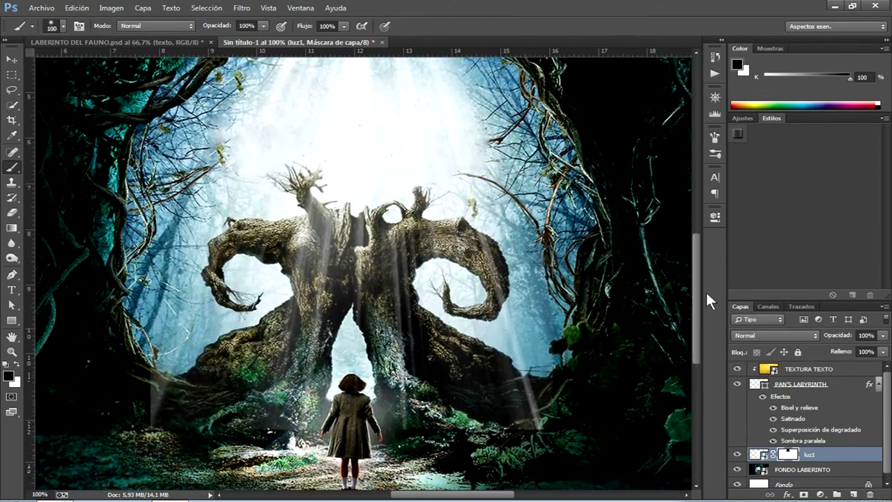
left_click(859, 335)
type("60")
key("Return")
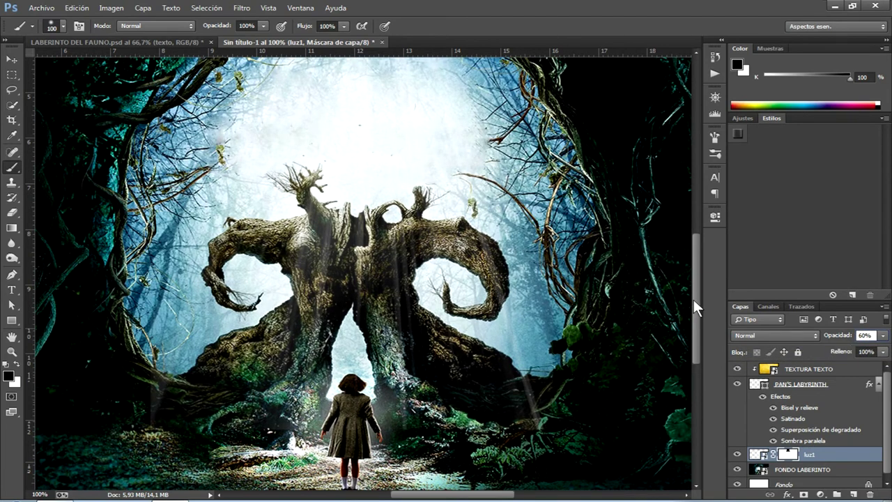
left_click(12, 58)
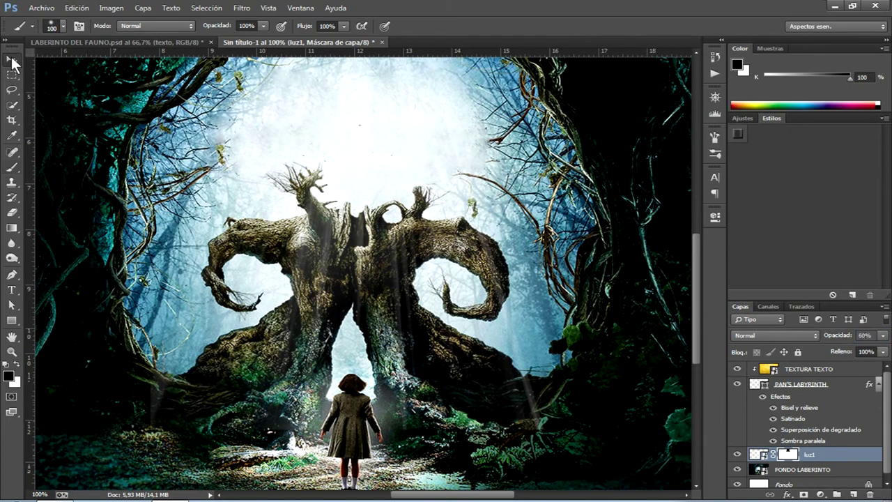
mouse_move(696, 297)
left_mouse_down()
mouse_move(695, 253)
mouse_move(695, 310)
mouse_move(693, 237)
left_mouse_up()
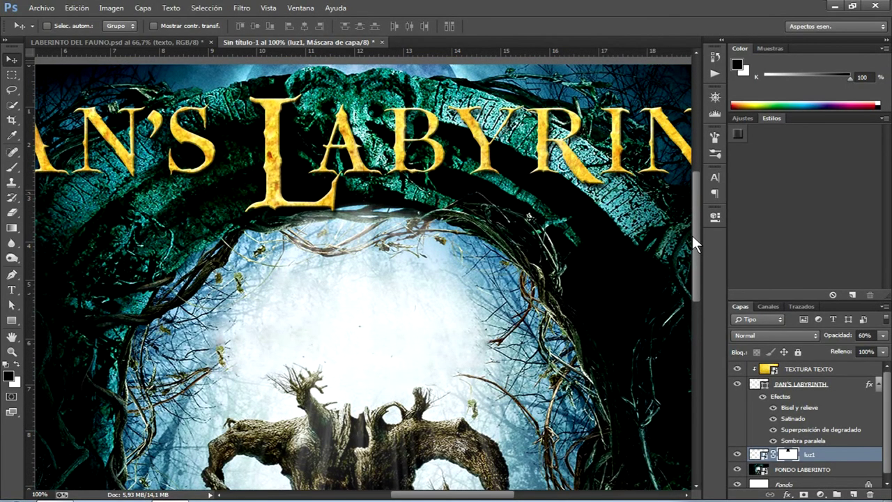
key("ctrl+minus")
key("ctrl+minus")
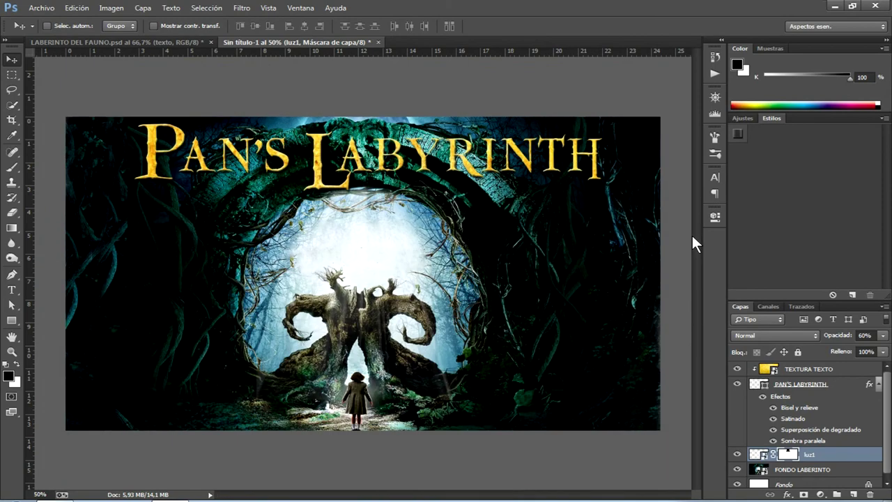